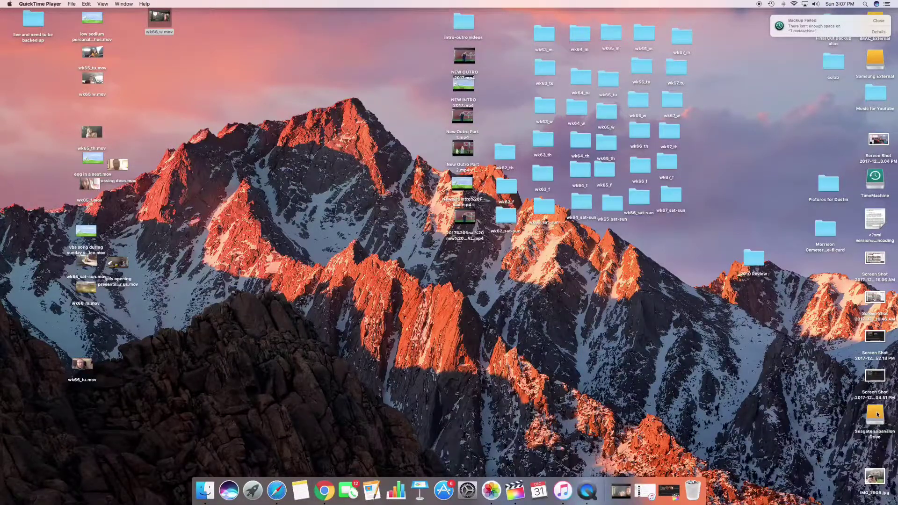
# Place the Seagate Expansion Drive icon on the desktop, browse its contents (Start_Here_Mac), then close it
pyautogui.moveTo(878, 415); pyautogui.dragTo(758, 133)
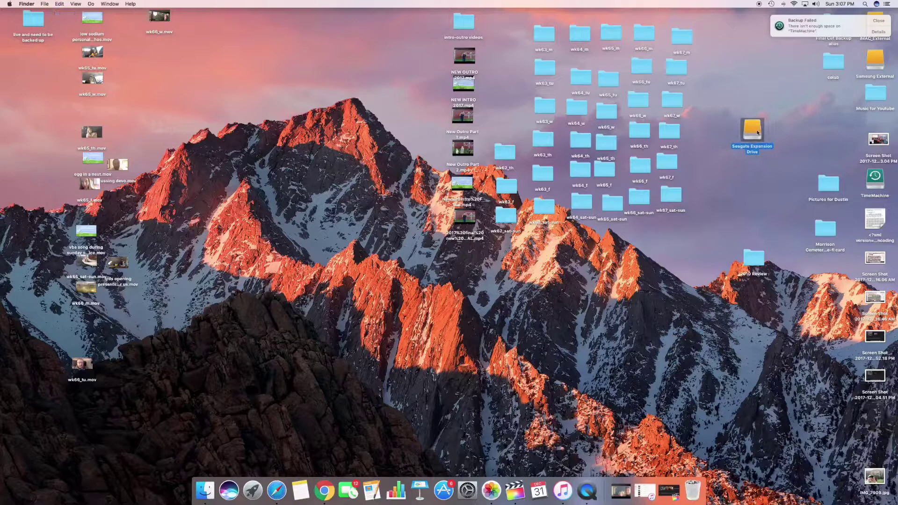
pyautogui.doubleClick(752, 131)
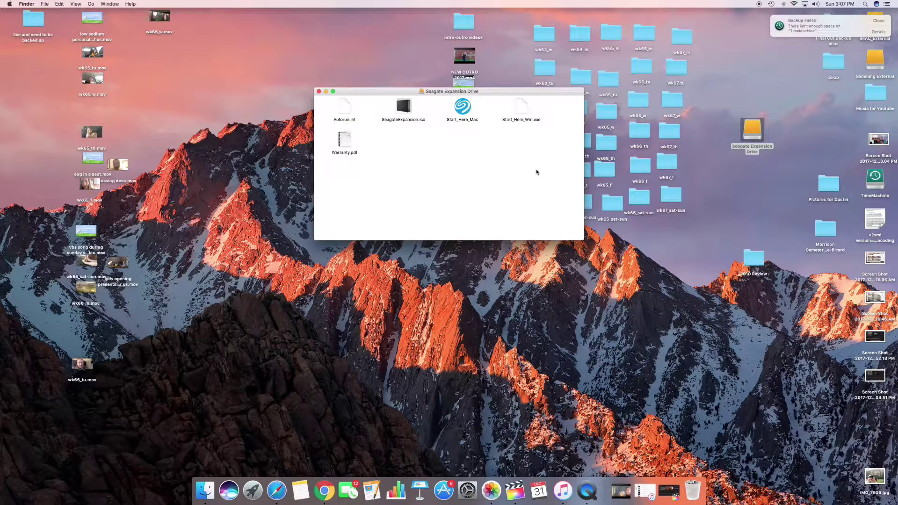
pyautogui.click(463, 110)
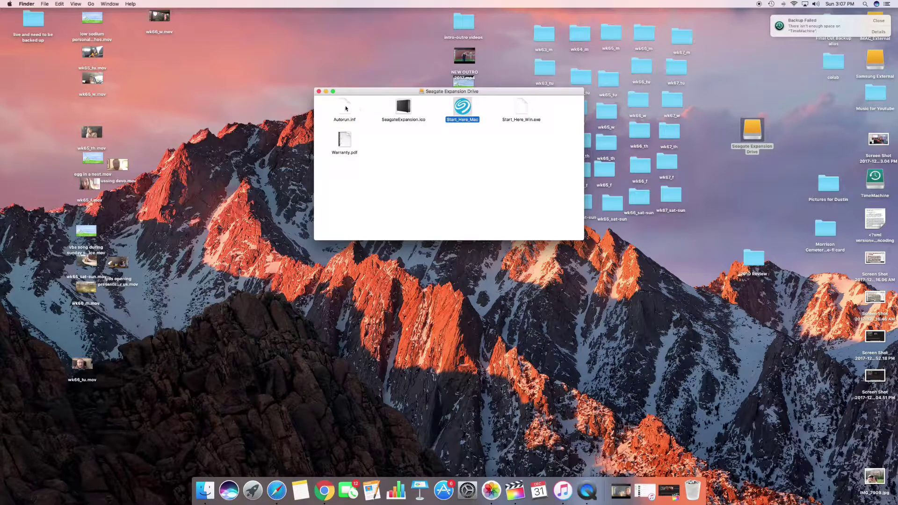
pyautogui.click(320, 92)
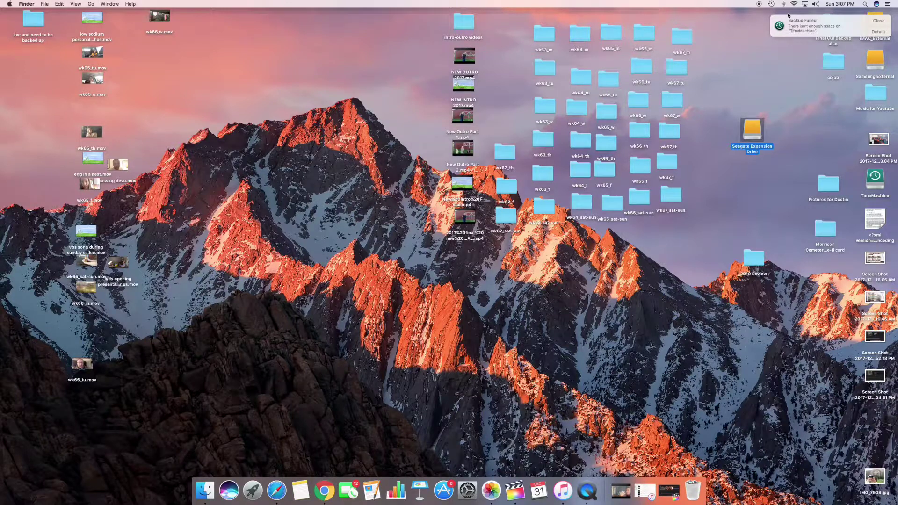
# Open Time Machine settings from the menu bar and dismiss the Backup Failed notification
pyautogui.click(772, 4)
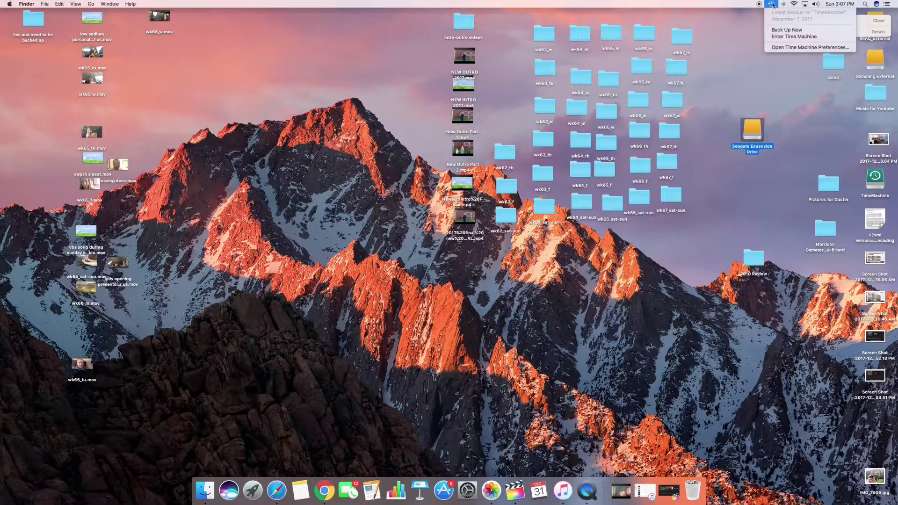
pyautogui.click(796, 47)
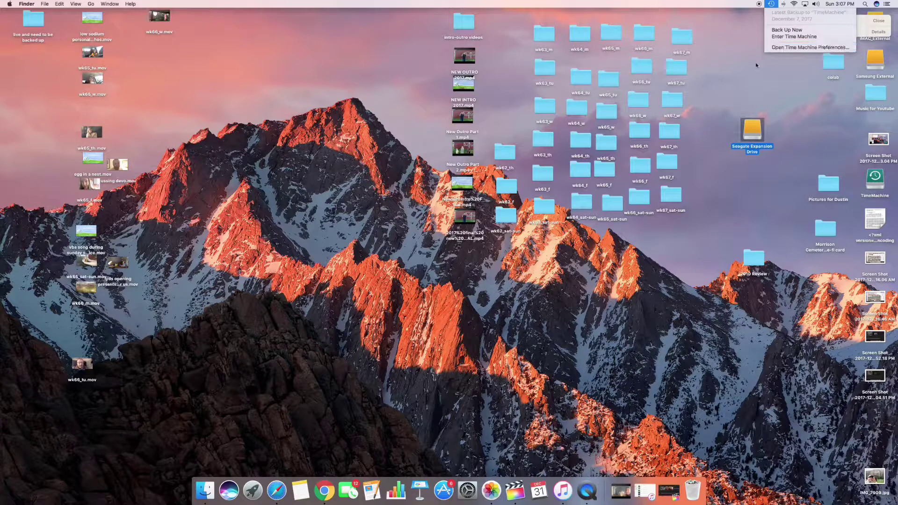
pyautogui.click(885, 36)
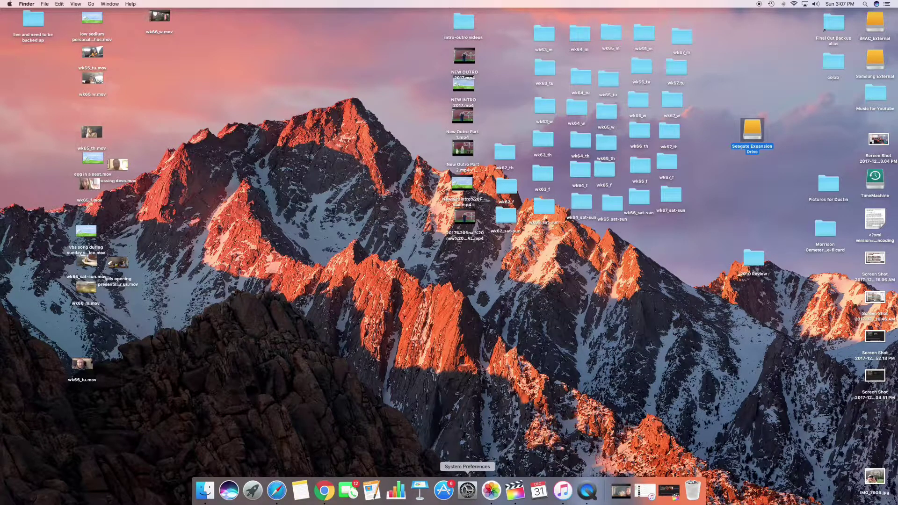
# Launch System Preferences and search it for 'time'
pyautogui.click(468, 490)
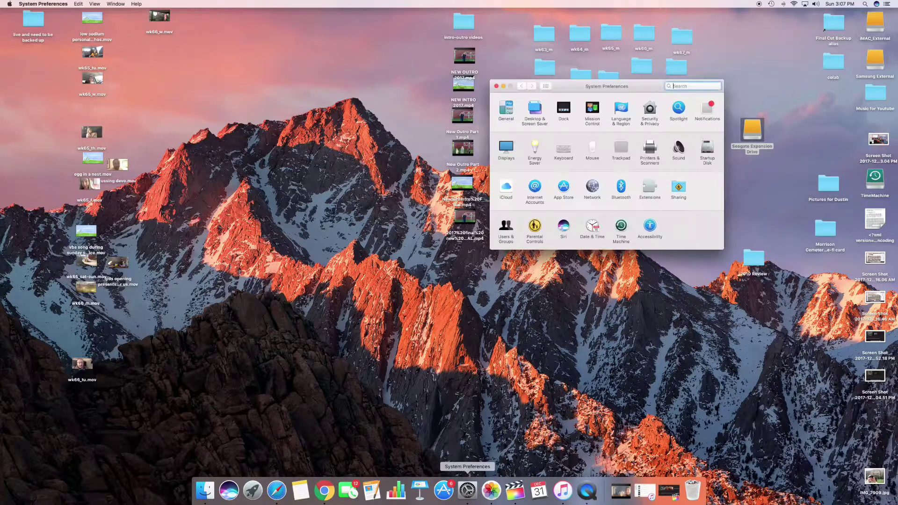
pyautogui.moveTo(647, 86); pyautogui.dragTo(497, 59)
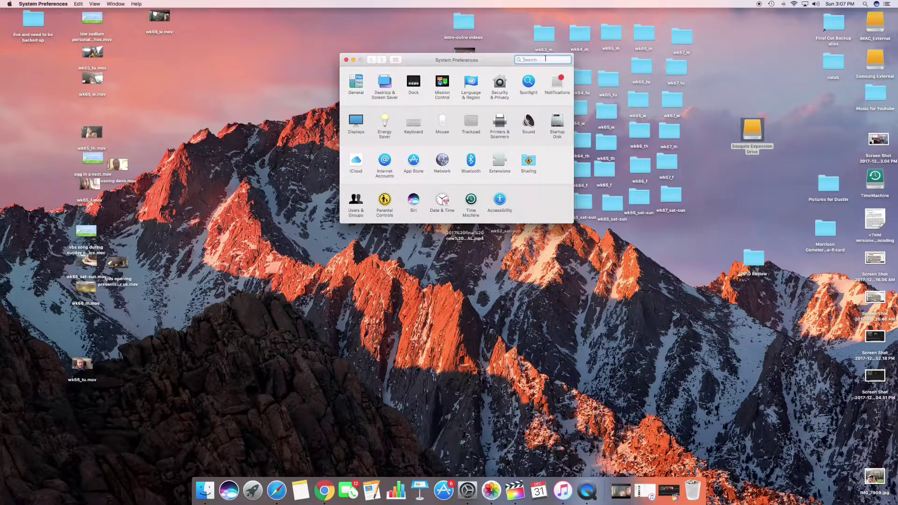
pyautogui.write('time')
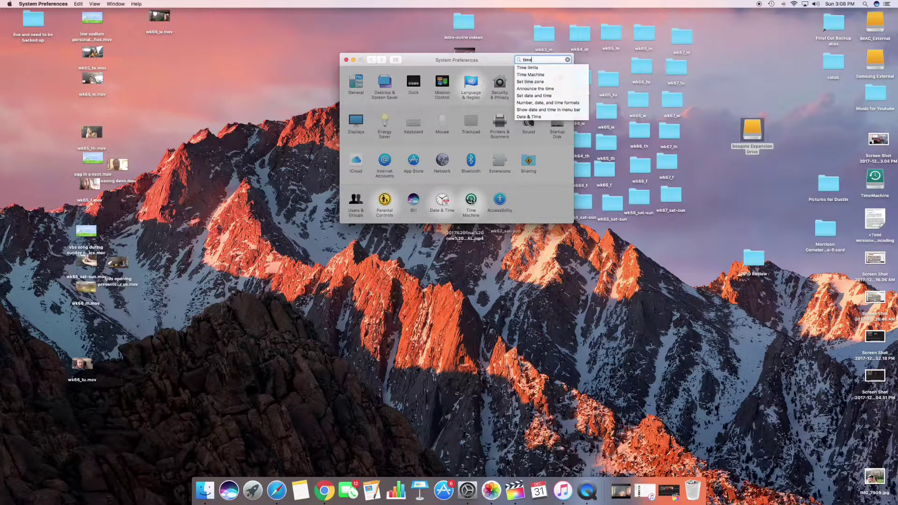
# Open the Time Machine pane, choose Seagate Expansion Drive as backup disk, then cancel at the prompt
pyautogui.click(539, 74)
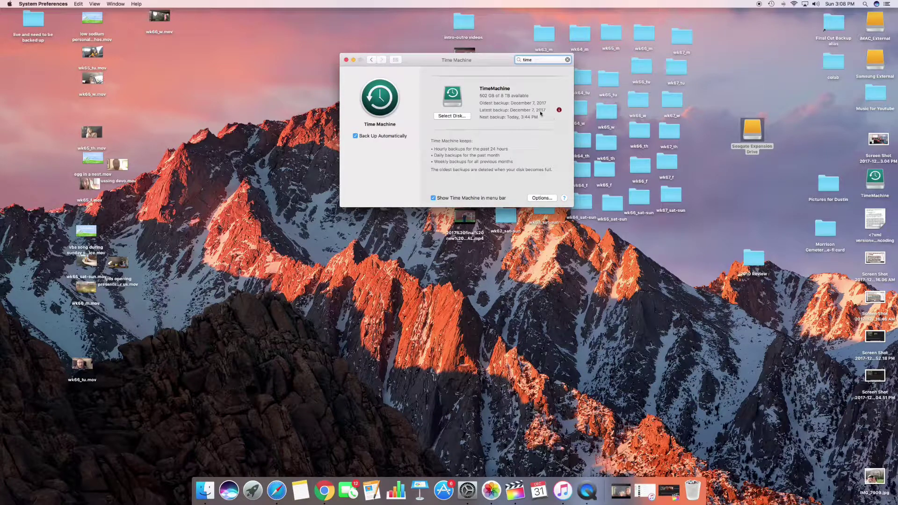
pyautogui.click(452, 117)
pyautogui.scroll(-3, 466, 123)
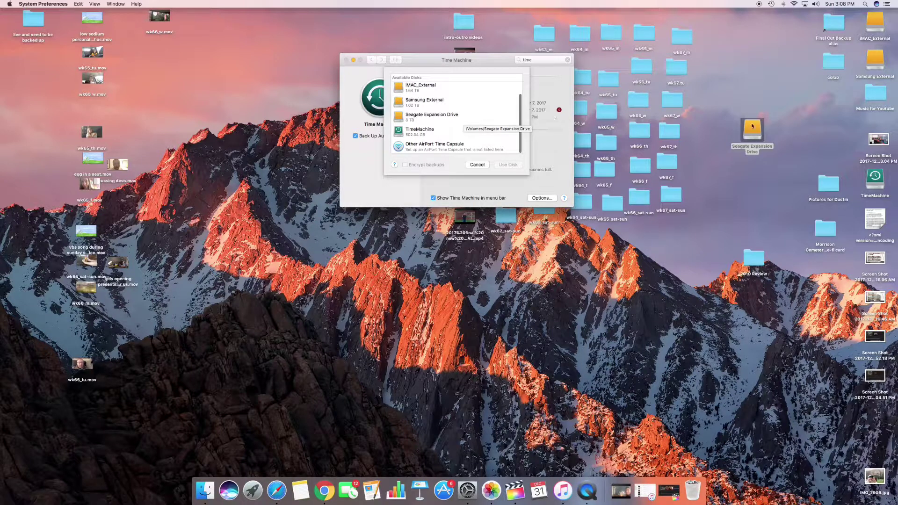
pyautogui.click(412, 118)
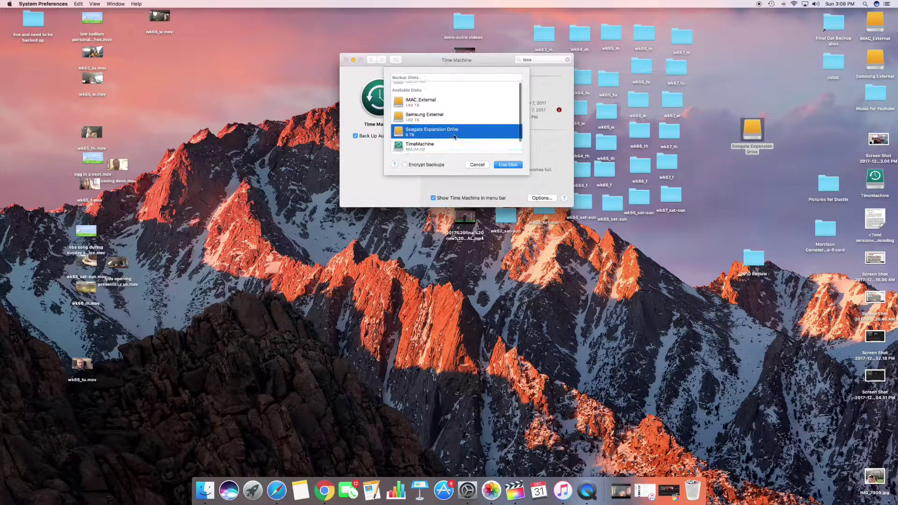
pyautogui.click(507, 165)
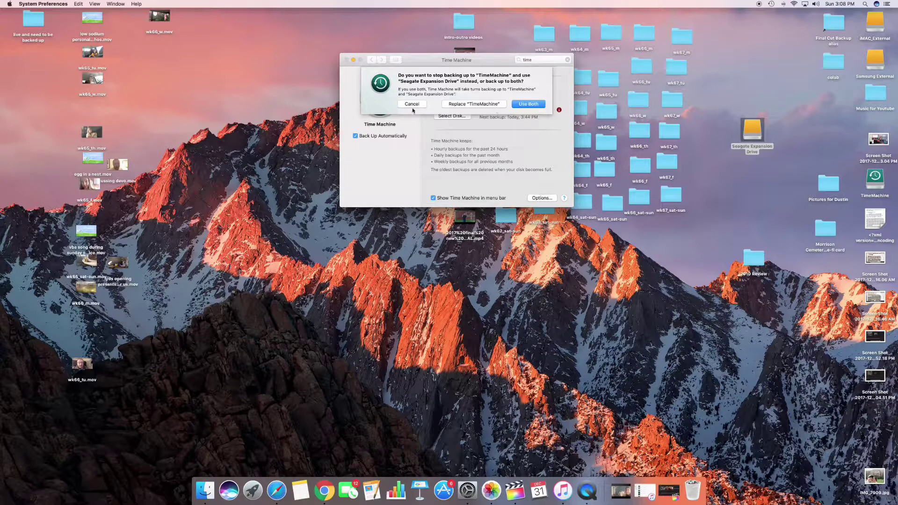
pyautogui.press('Escape')
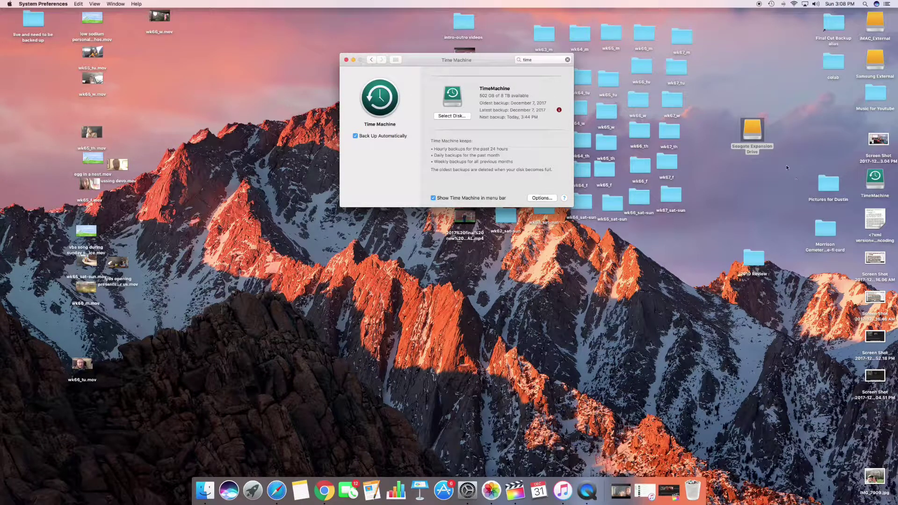
pyautogui.click(753, 133)
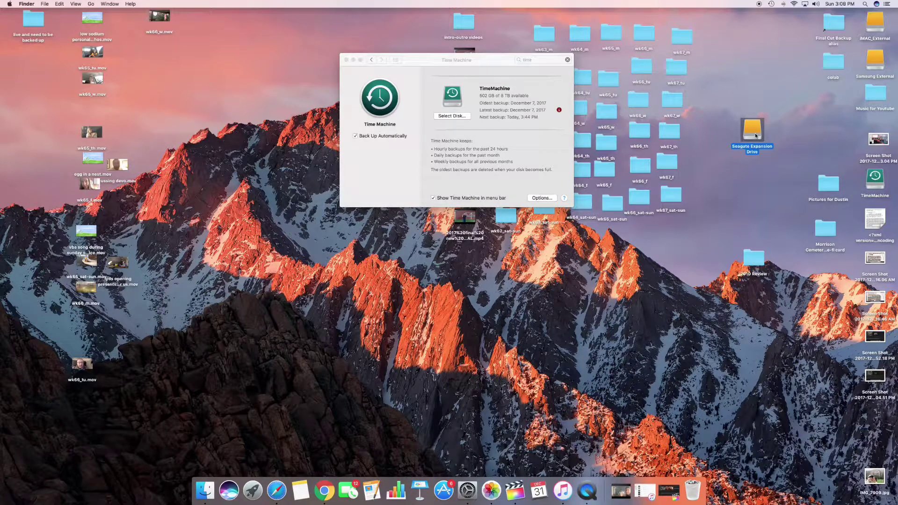
pyautogui.rightClick(756, 135)
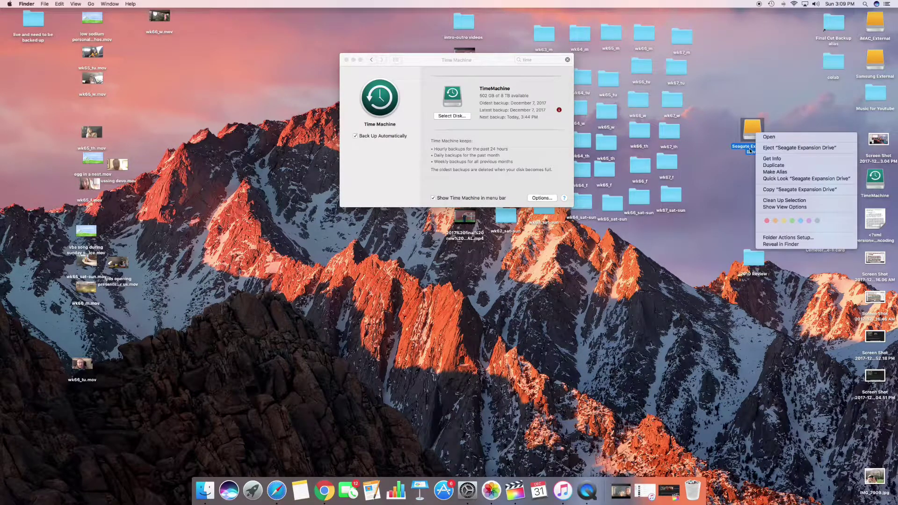
pyautogui.click(744, 154)
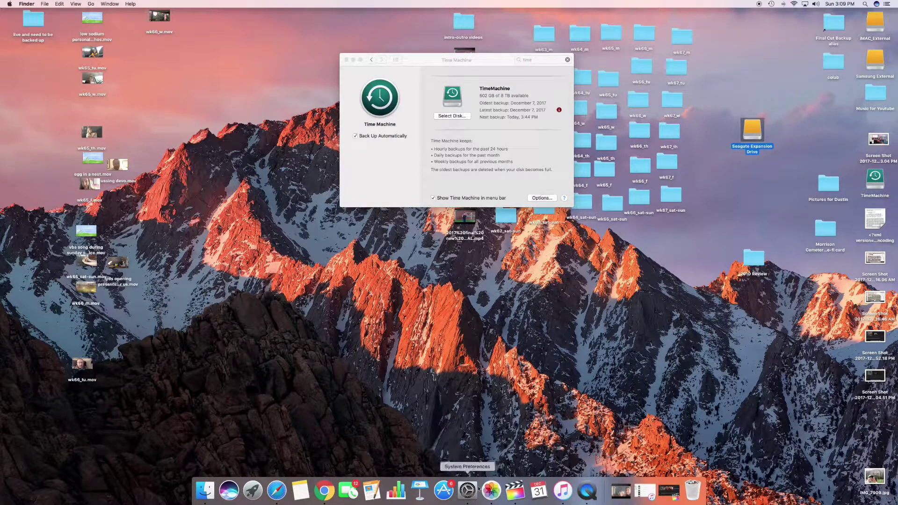
pyautogui.rightClick(754, 152)
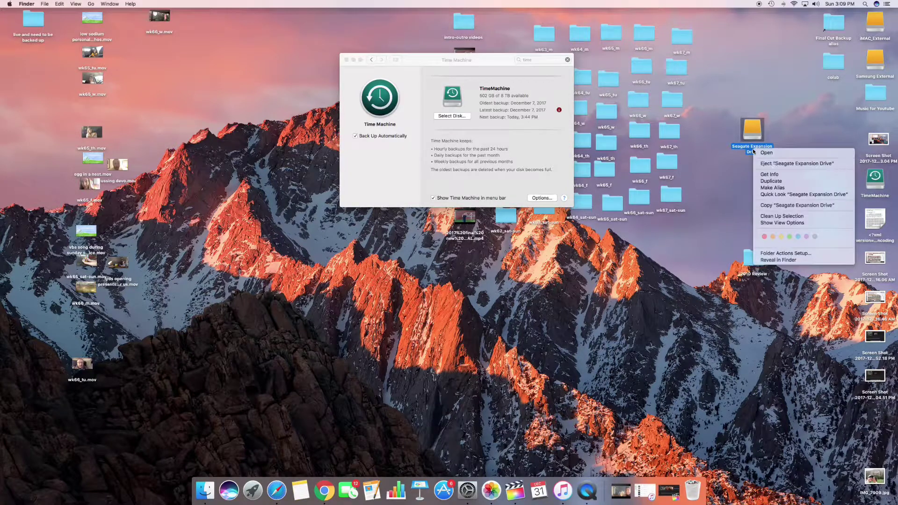
pyautogui.click(770, 174)
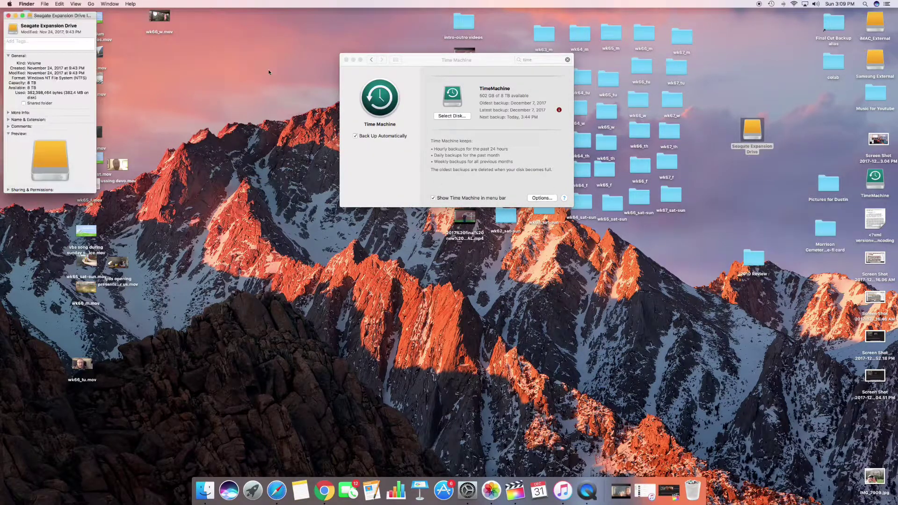
pyautogui.moveTo(47, 17); pyautogui.dragTo(233, 118)
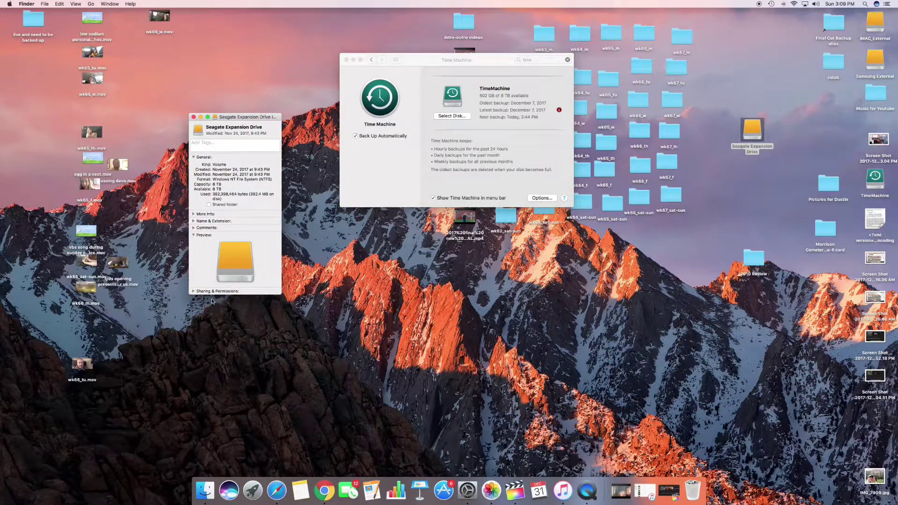
pyautogui.click(193, 214)
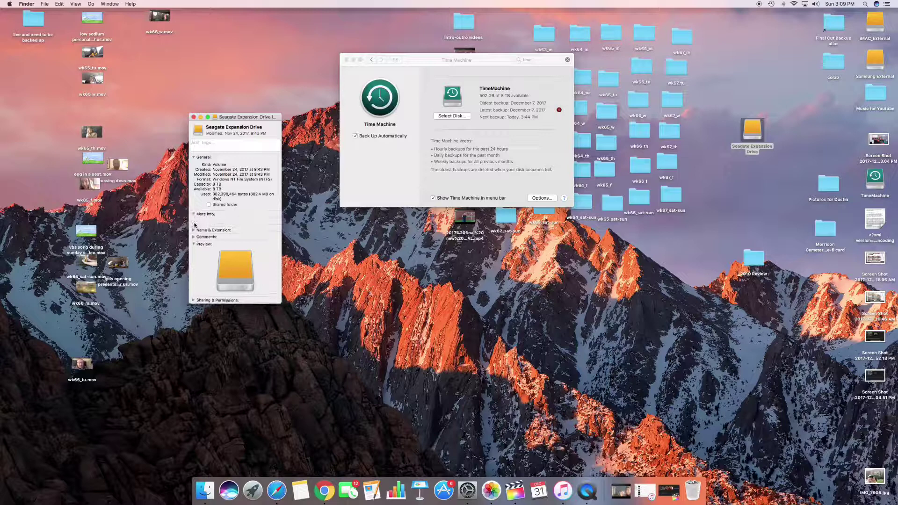
pyautogui.click(194, 230)
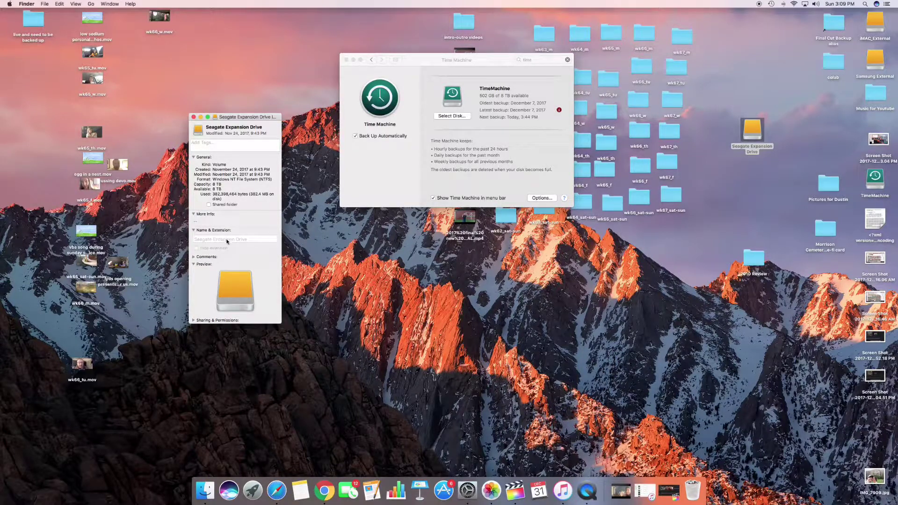
pyautogui.click(193, 117)
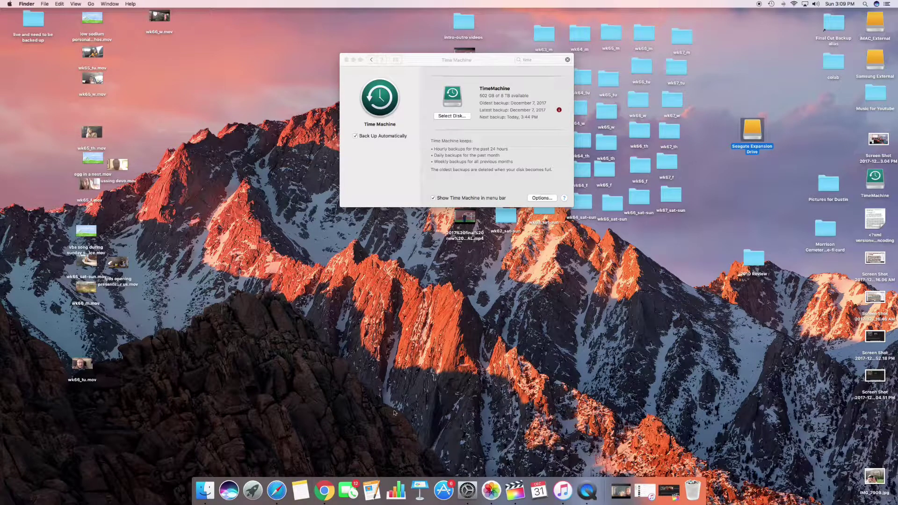
# Launch Disk Utility from Launchpad's Other folder
pyautogui.click(252, 490)
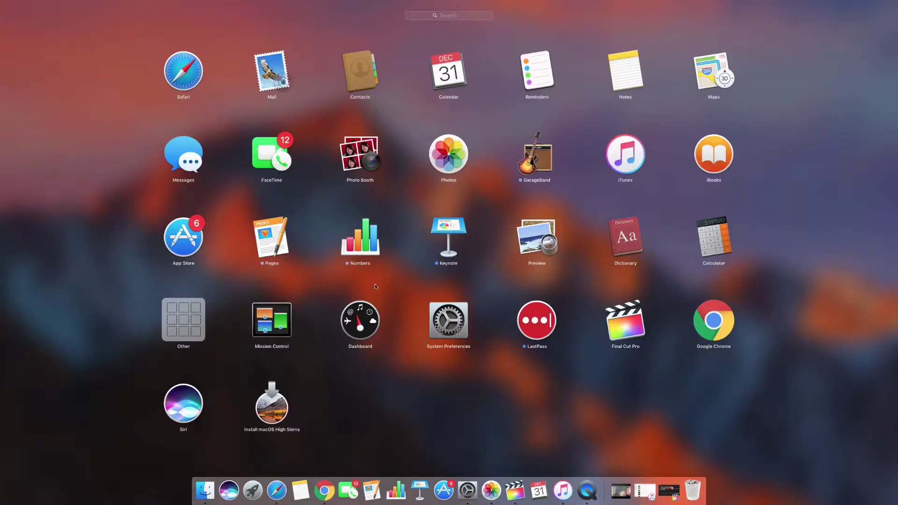
pyautogui.click(191, 321)
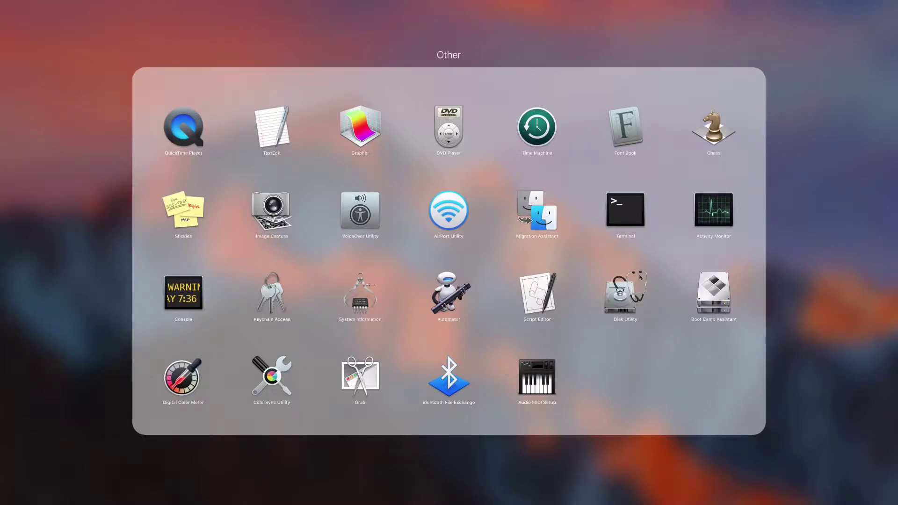
pyautogui.click(635, 316)
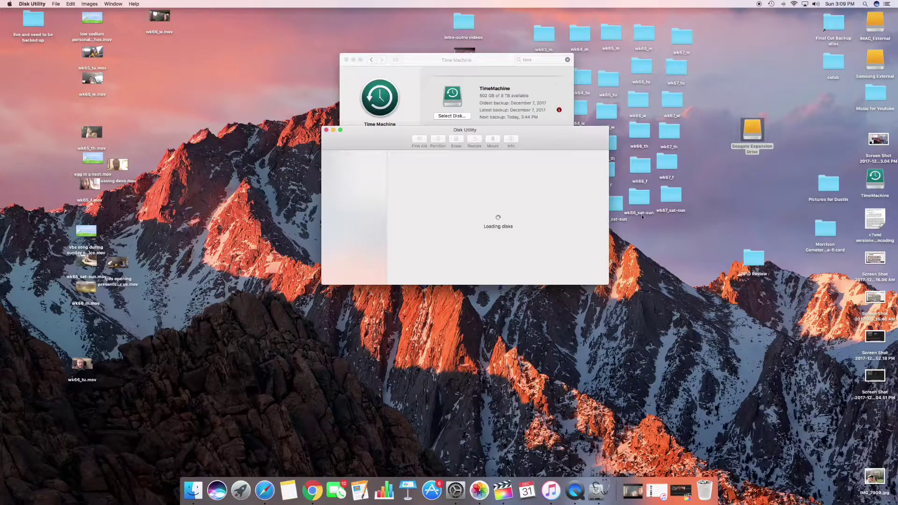
pyautogui.moveTo(537, 133); pyautogui.dragTo(519, 111)
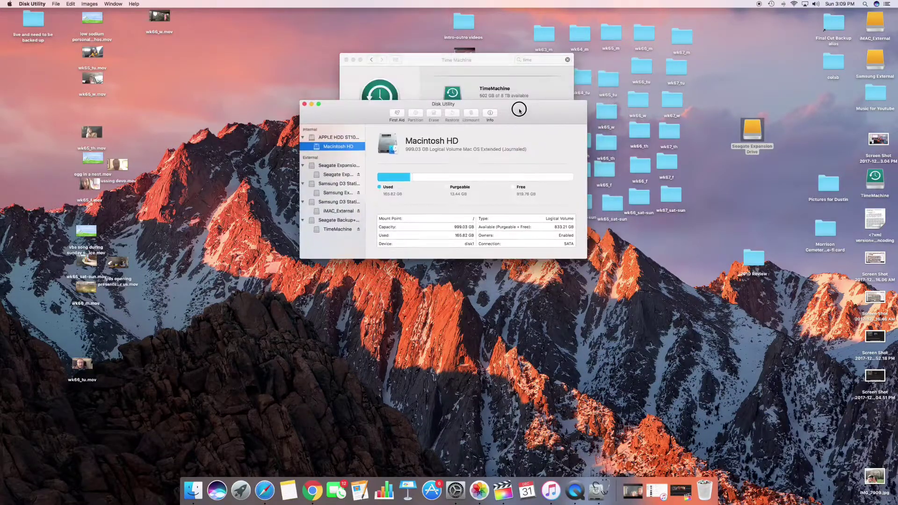
# Inspect the Samsung D3 Station, Seagate Backup+ Hub, TimeMachine and Seagate Expansion entries
pyautogui.click(335, 184)
pyautogui.click(335, 202)
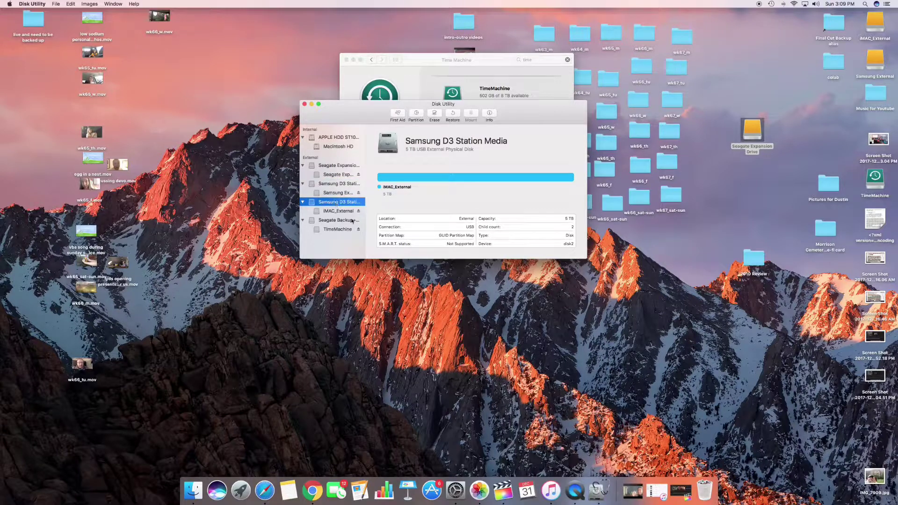
pyautogui.click(335, 220)
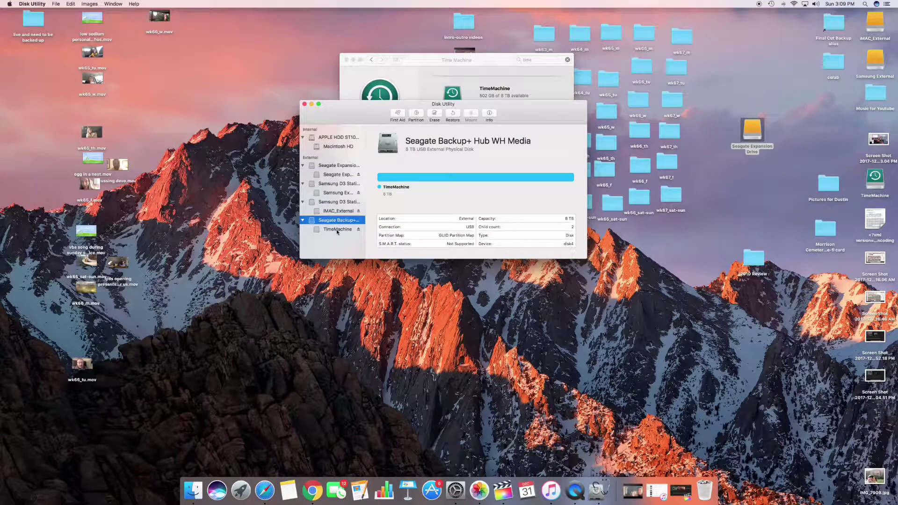
pyautogui.click(337, 230)
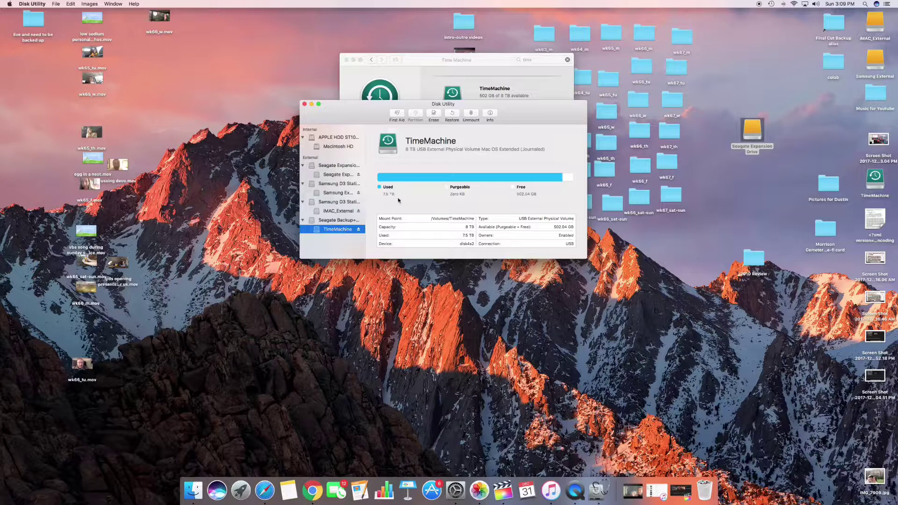
pyautogui.click(335, 176)
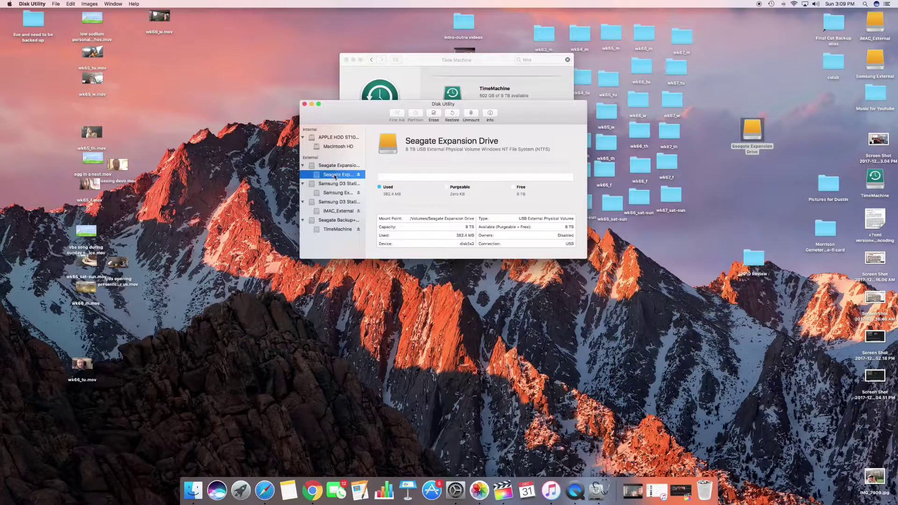
pyautogui.click(335, 166)
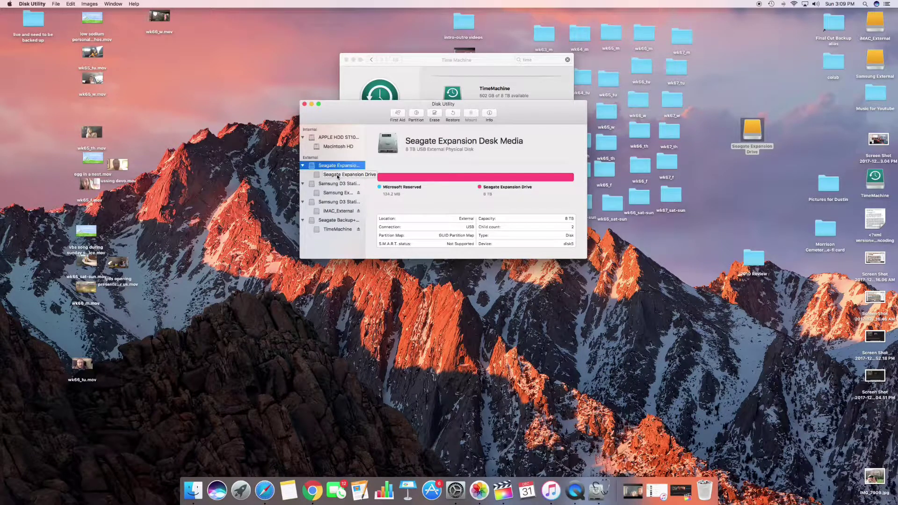
pyautogui.click(338, 176)
# Rename the Seagate Expansion Drive volume to 'Time Machine 2'
pyautogui.rightClick(338, 176)
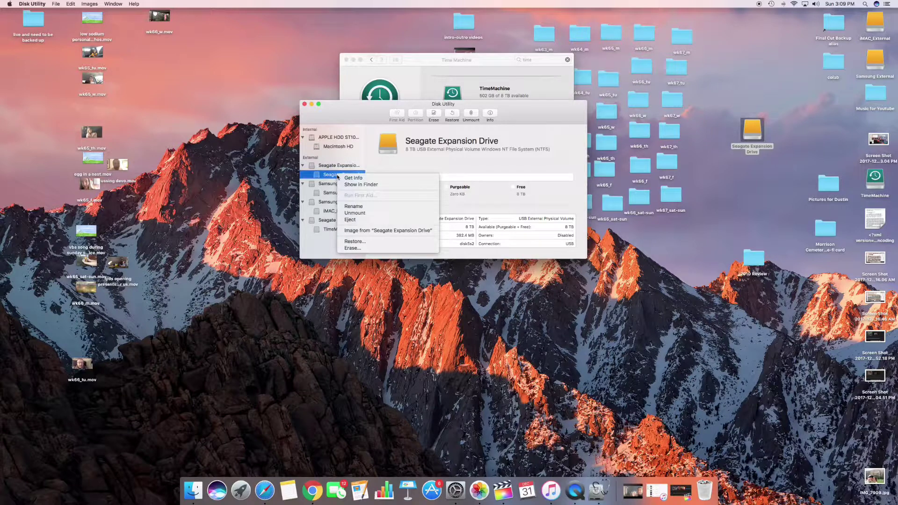
pyautogui.click(353, 206)
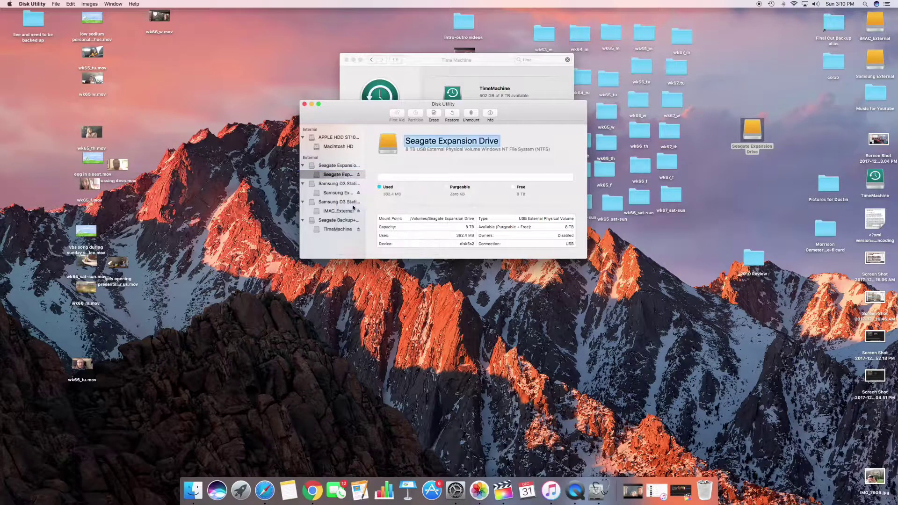
pyautogui.write('Time M')
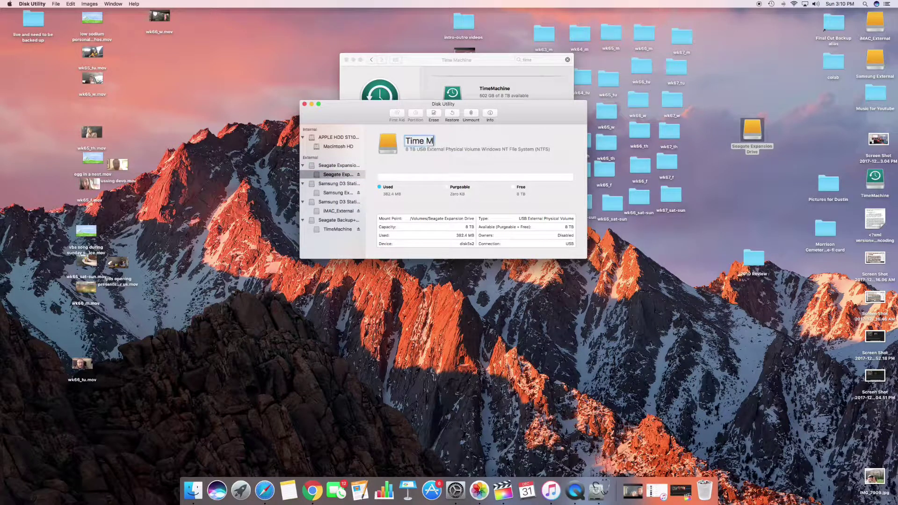
pyautogui.write('achine 2')
pyautogui.press('Return')
# Quit Disk Utility, check the Seagate drive's Get Info (NTFS), and open Launchpad's Other folder
pyautogui.click(305, 103)
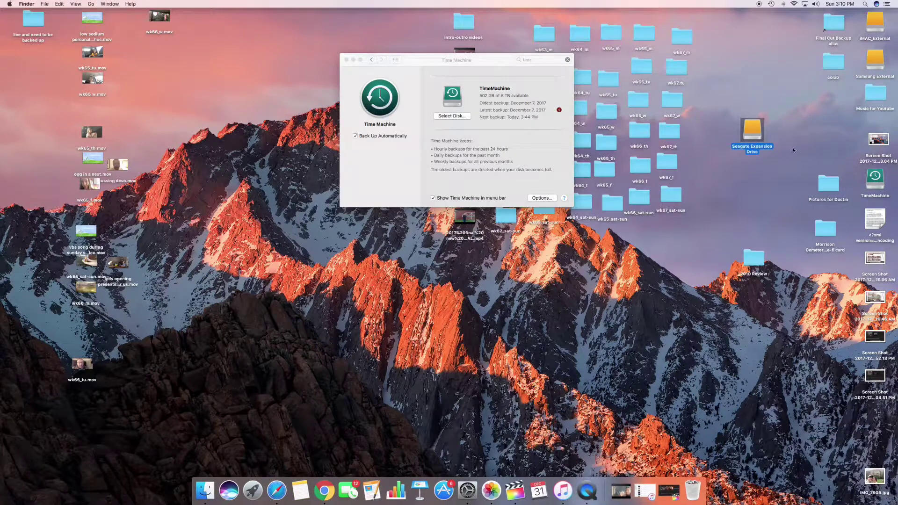
pyautogui.moveTo(481, 59); pyautogui.dragTo(477, 65)
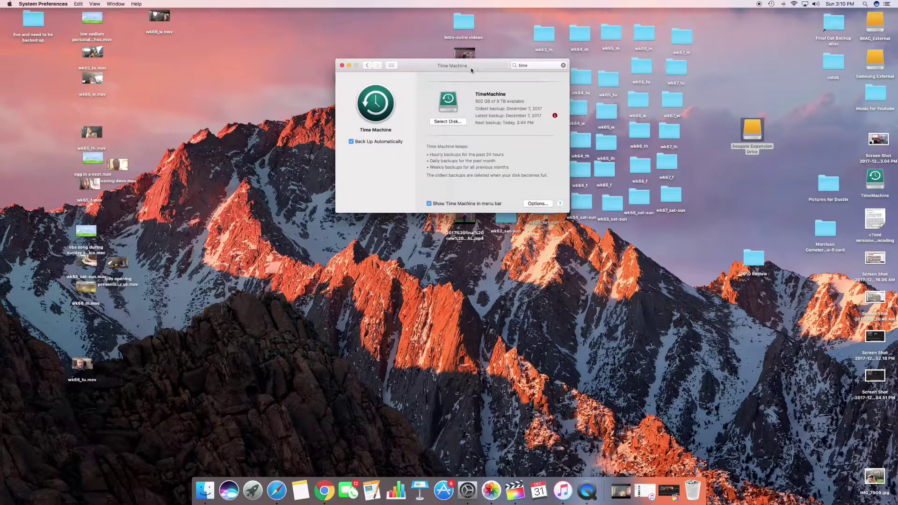
pyautogui.click(756, 150)
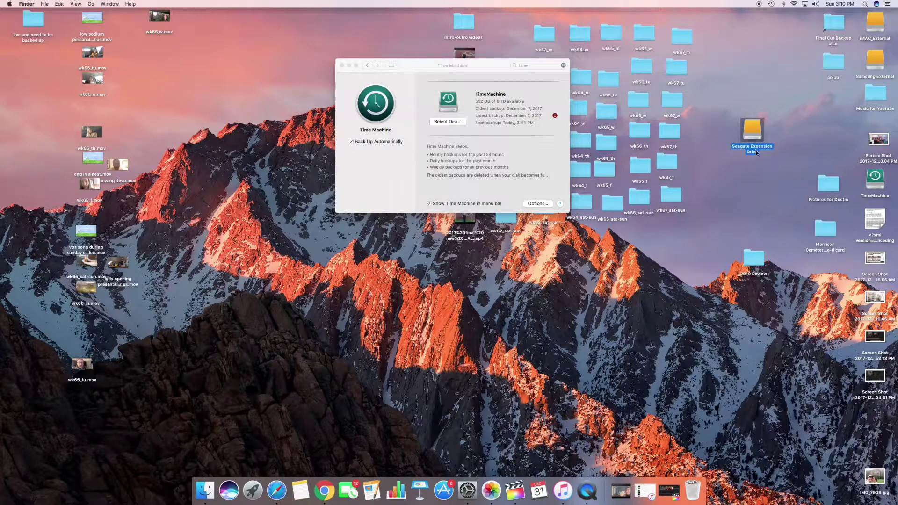
pyautogui.rightClick(754, 148)
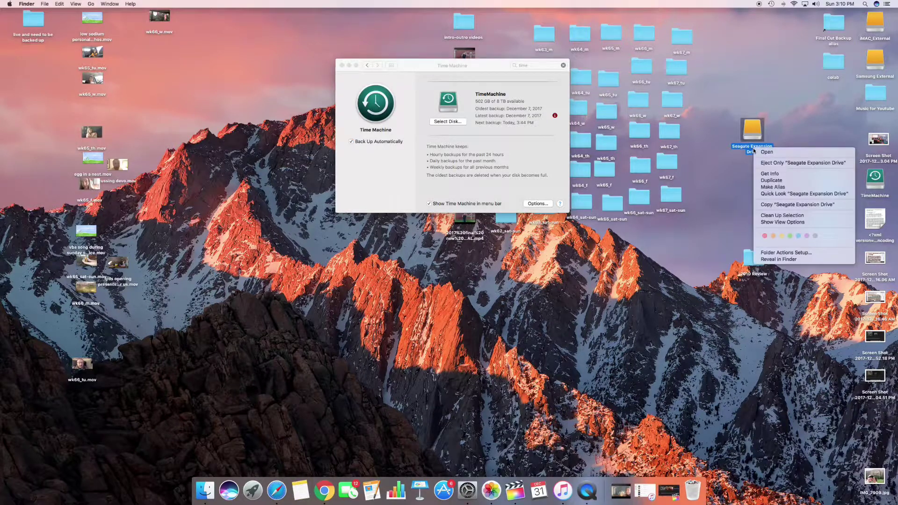
pyautogui.click(775, 175)
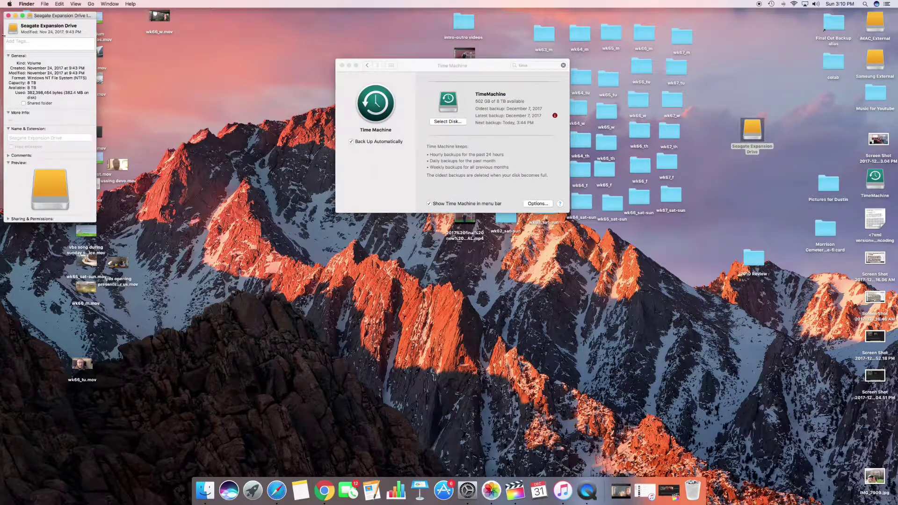
pyautogui.click(8, 15)
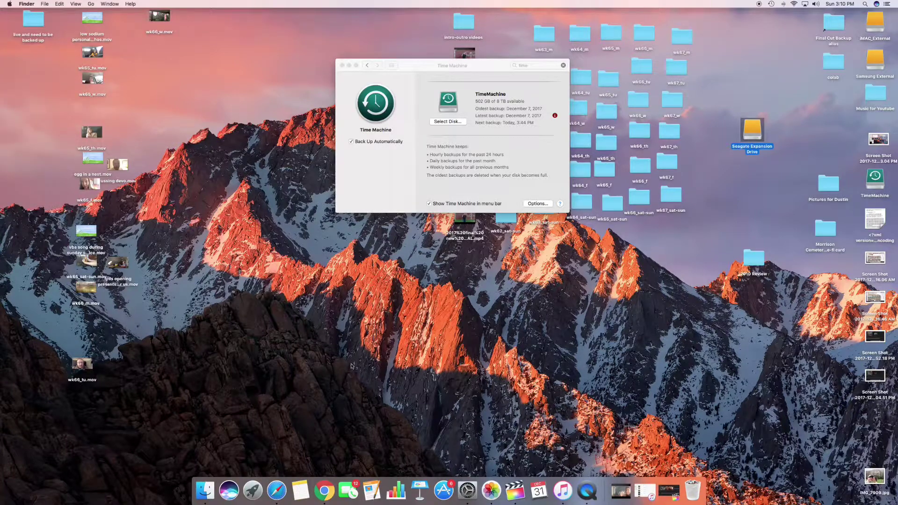
pyautogui.click(253, 490)
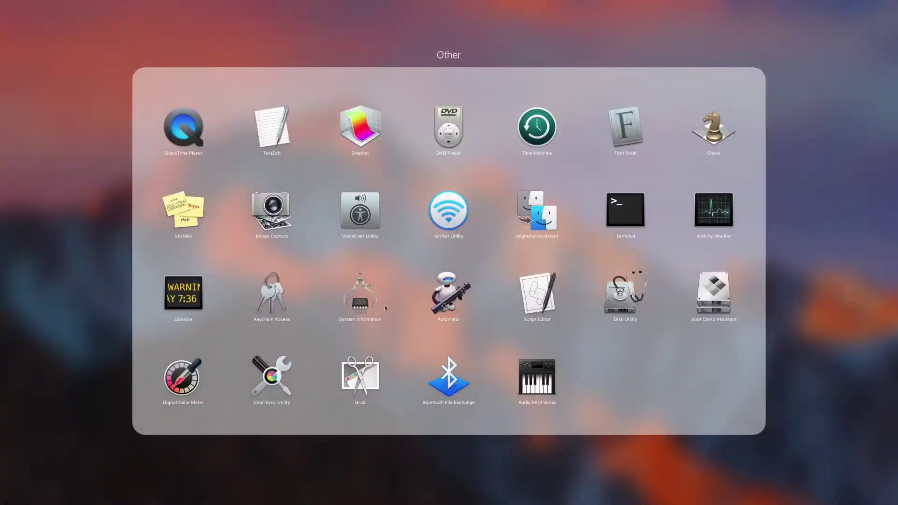
# Reopen Disk Utility and try renaming the Seagate volume to 'Time Machine 2' again
pyautogui.click(623, 300)
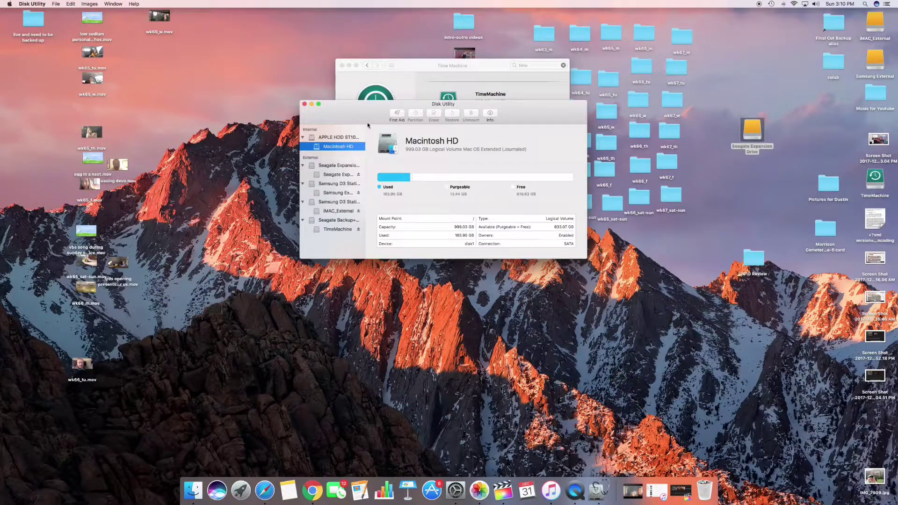
pyautogui.click(338, 178)
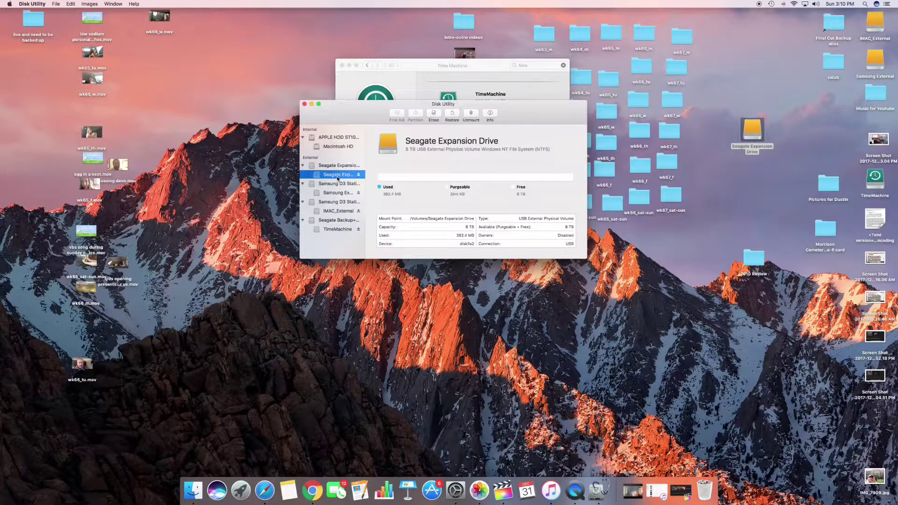
pyautogui.rightClick(337, 178)
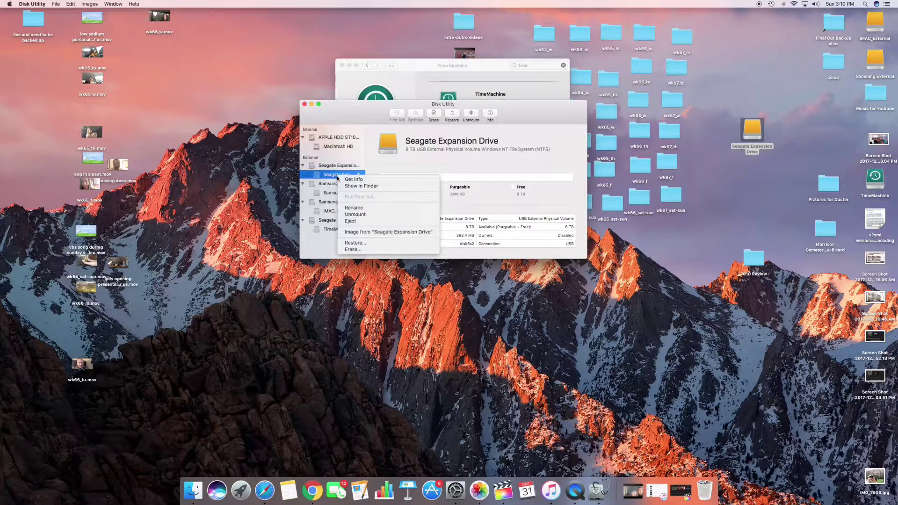
pyautogui.click(354, 208)
pyautogui.write('T')
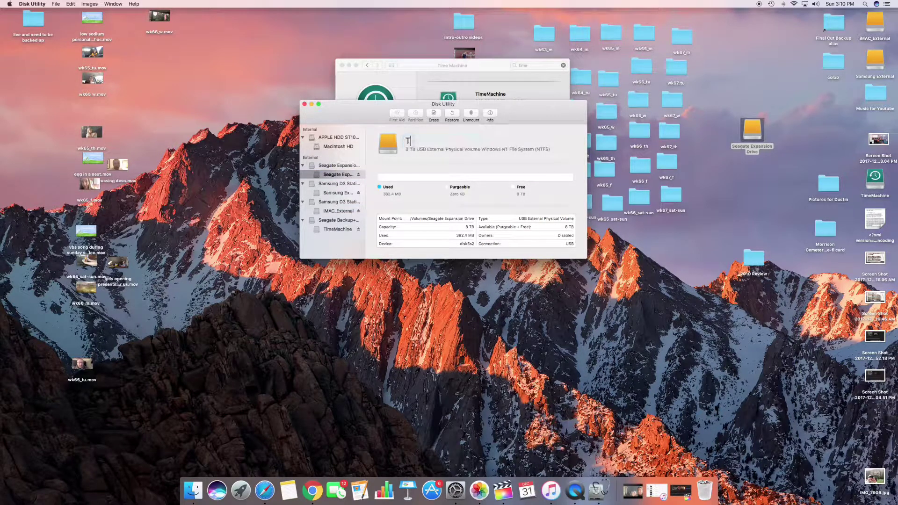
pyautogui.write('ime Machine')
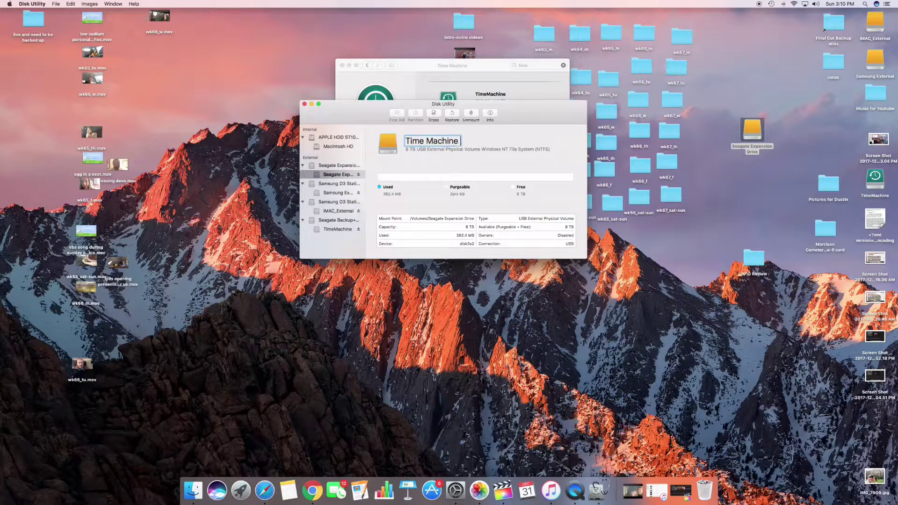
pyautogui.write(' 2')
# Open Partition for the whole Seagate Expansion disk, cancel it, and quit Disk Utility
pyautogui.click(335, 166)
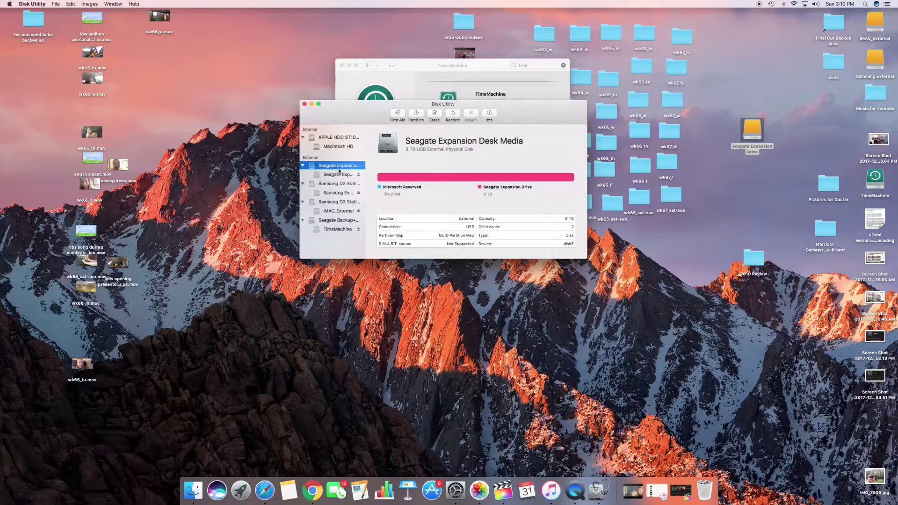
pyautogui.click(335, 175)
pyautogui.rightClick(335, 176)
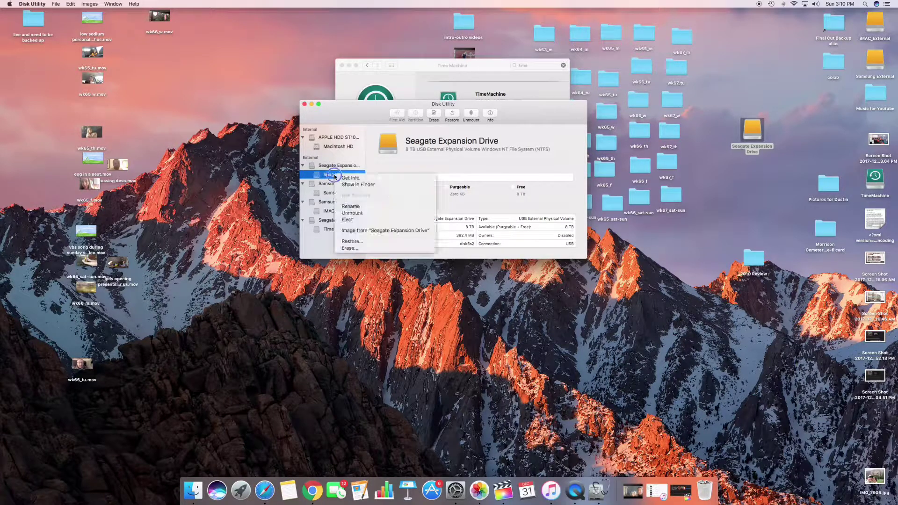
pyautogui.click(335, 166)
pyautogui.click(335, 167)
pyautogui.rightClick(335, 166)
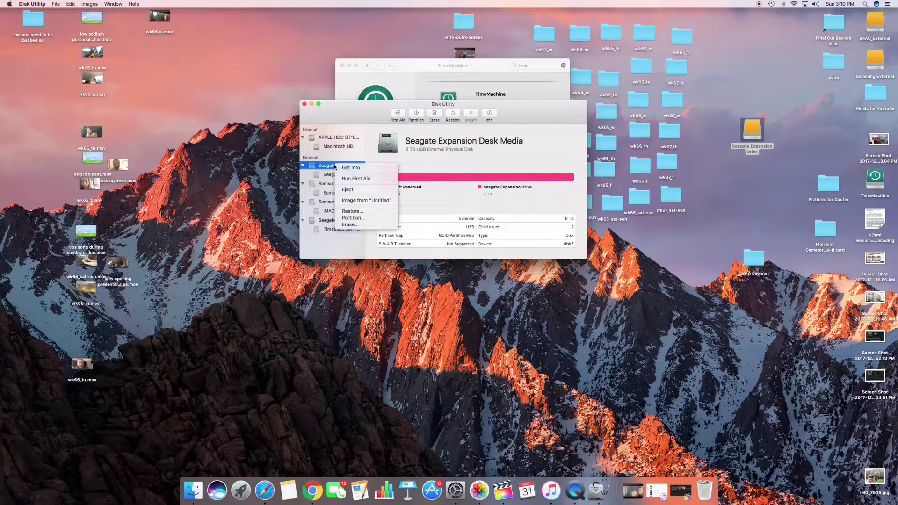
pyautogui.click(364, 220)
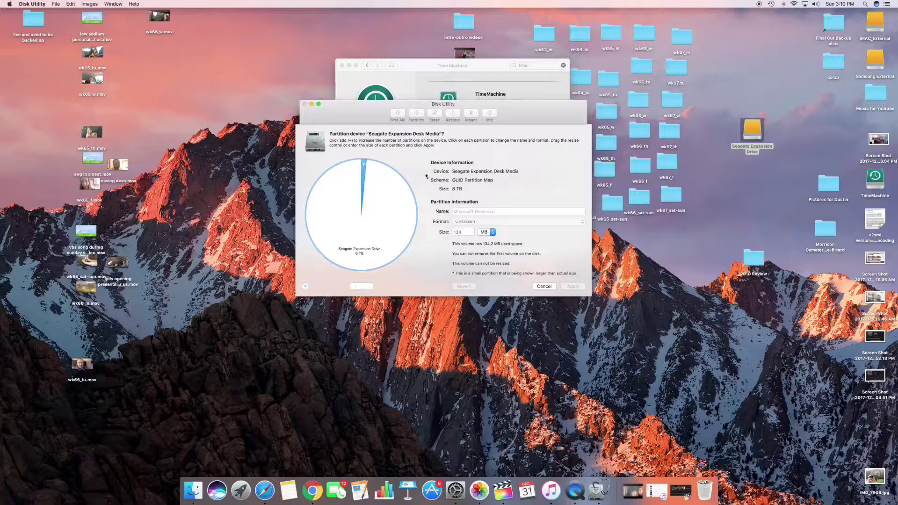
pyautogui.click(544, 287)
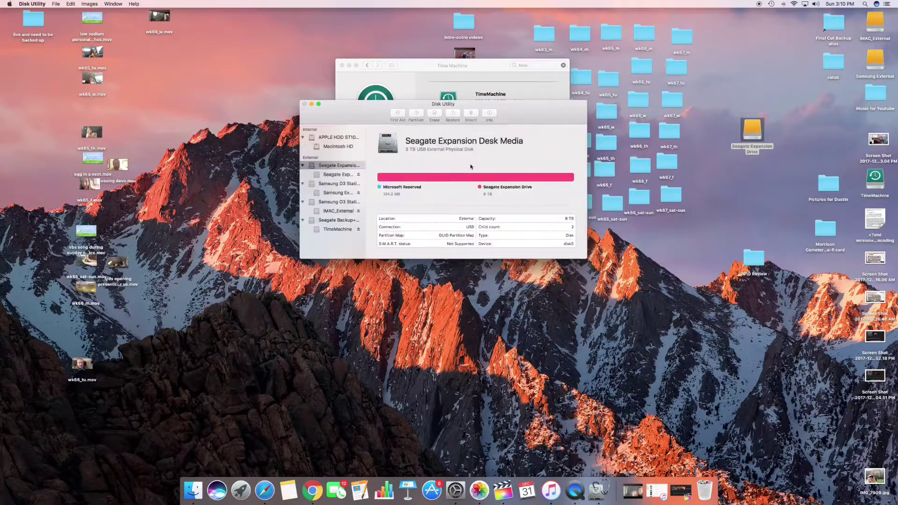
pyautogui.click(337, 175)
pyautogui.click(339, 166)
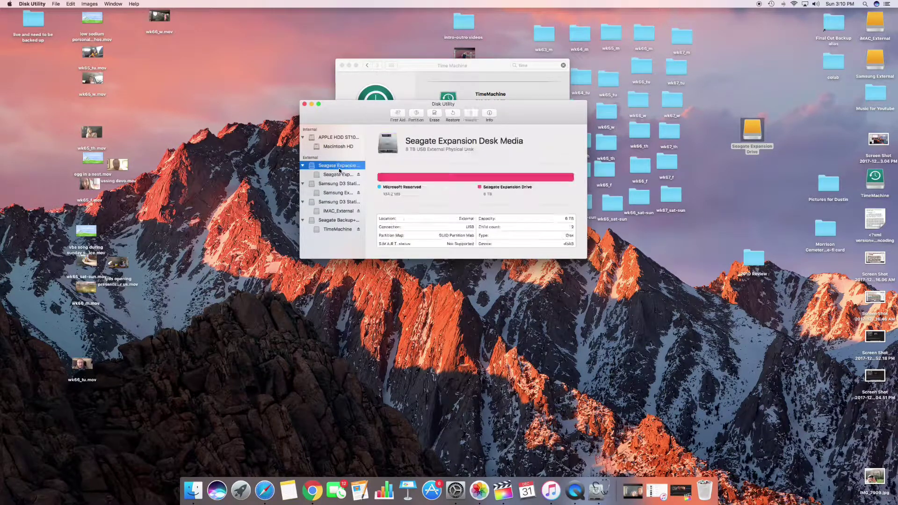
pyautogui.click(305, 104)
# Add Seagate Expansion Drive as an extra Time Machine disk, using both and allowing its erase
pyautogui.click(464, 66)
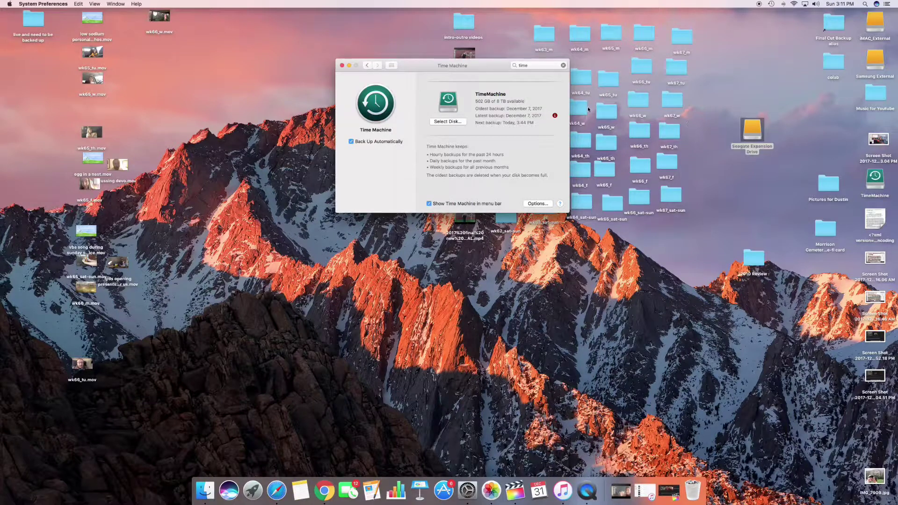
pyautogui.click(450, 122)
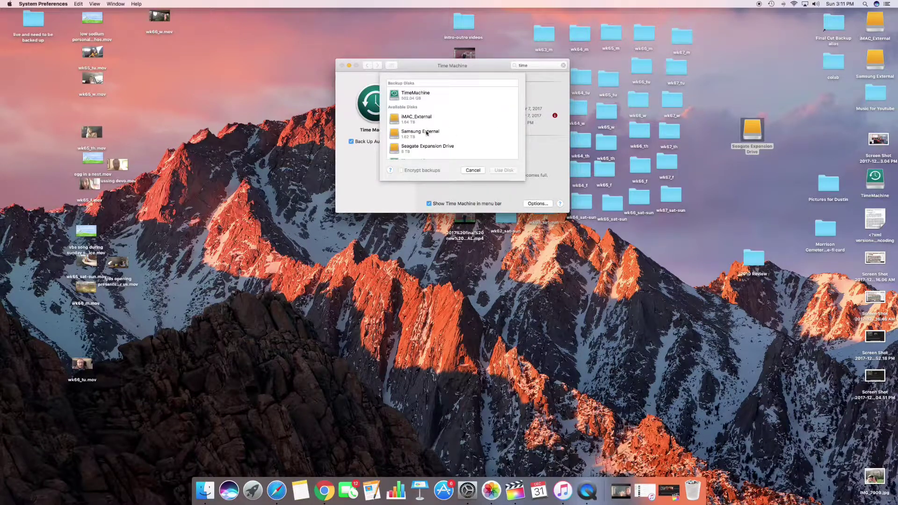
pyautogui.click(427, 135)
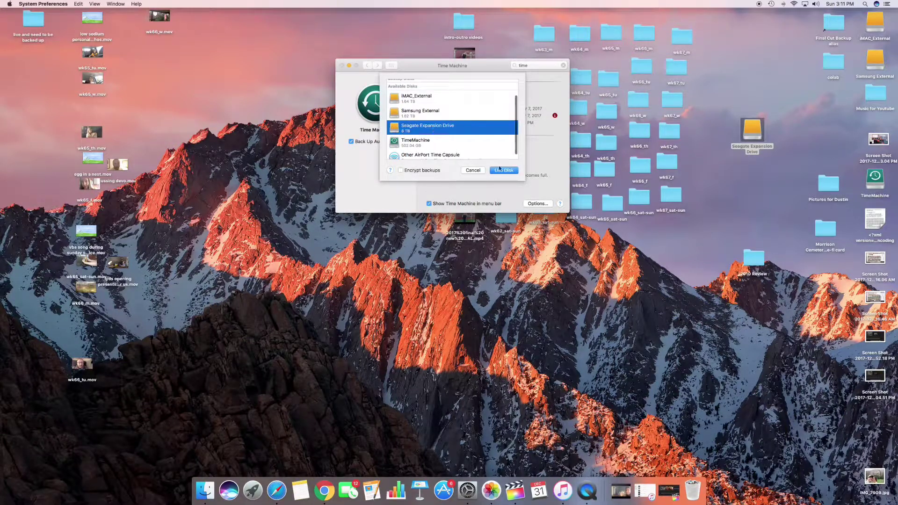
pyautogui.click(505, 170)
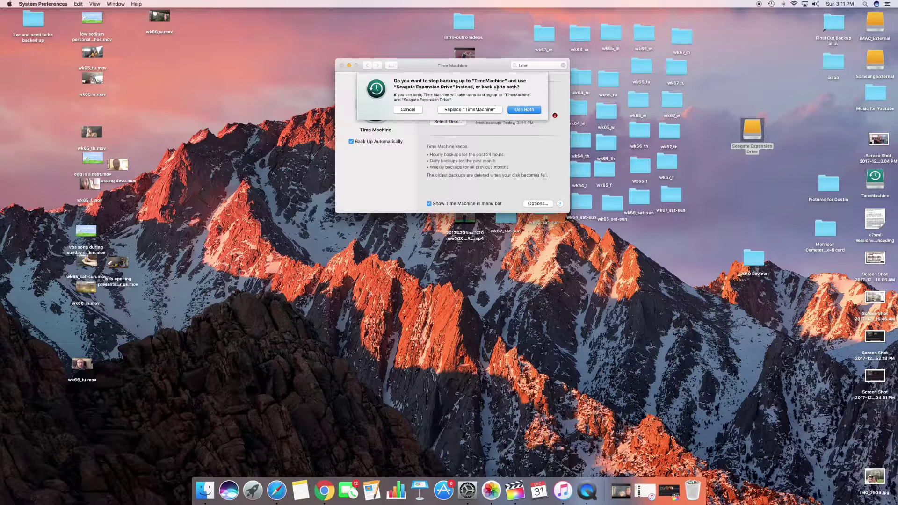
pyautogui.click(525, 111)
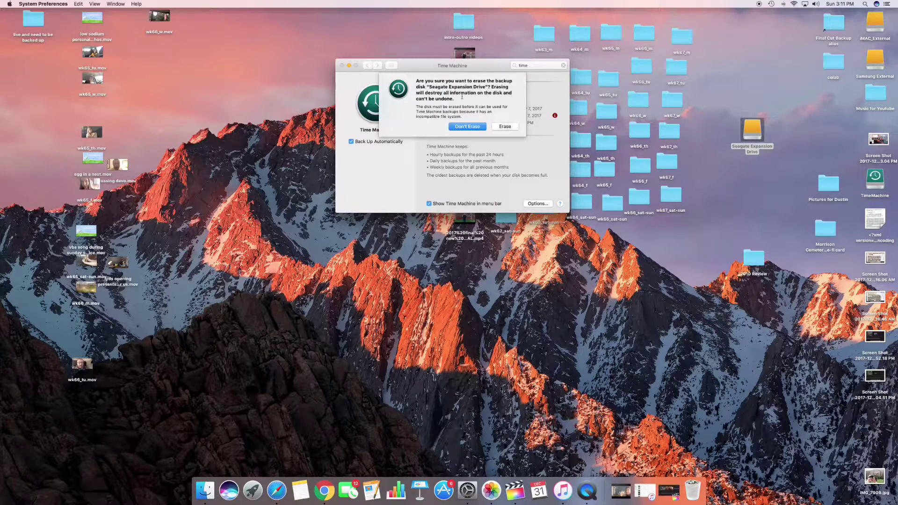
pyautogui.click(506, 127)
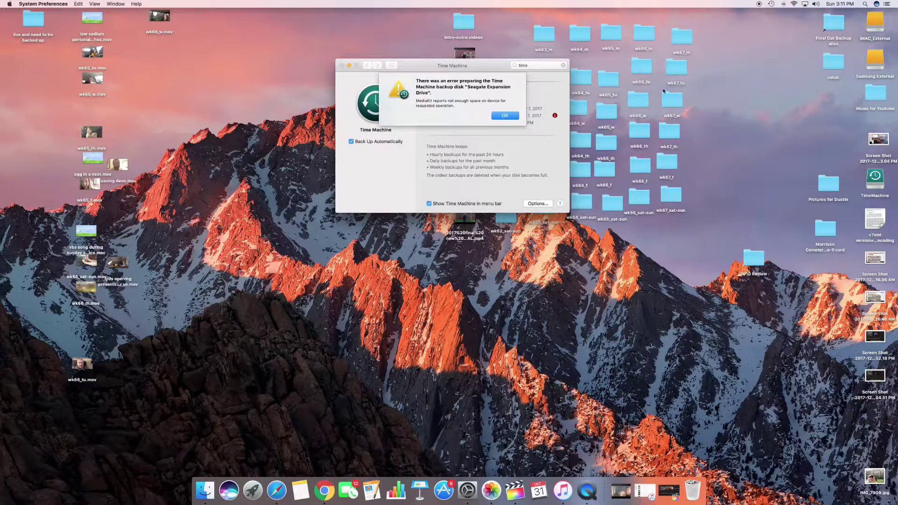
# Dismiss the preparation error, keep TimeMachine as the backup disk, and reopen Disk Utility
pyautogui.click(505, 116)
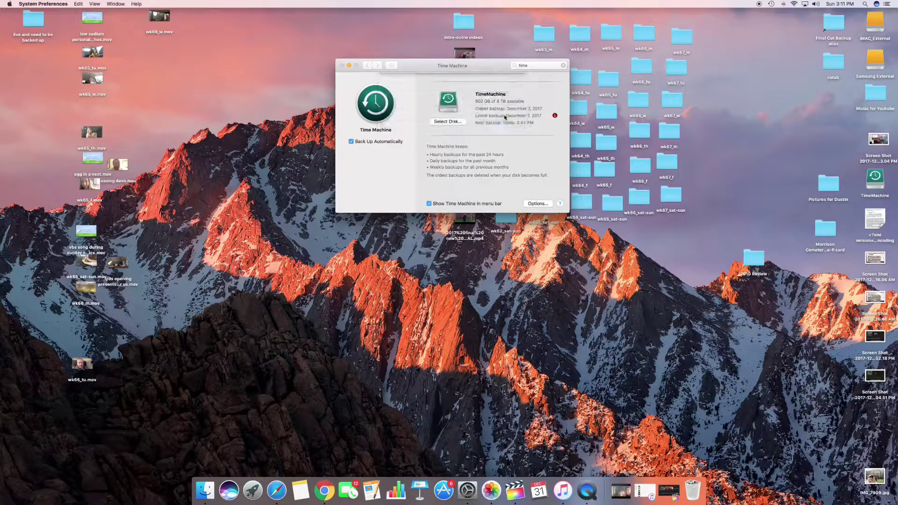
pyautogui.scroll(2, 431, 146)
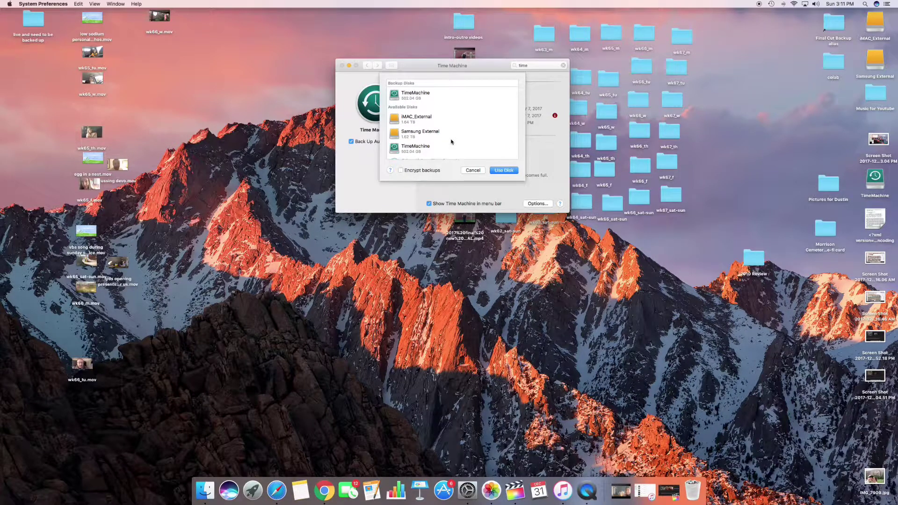
pyautogui.click(502, 171)
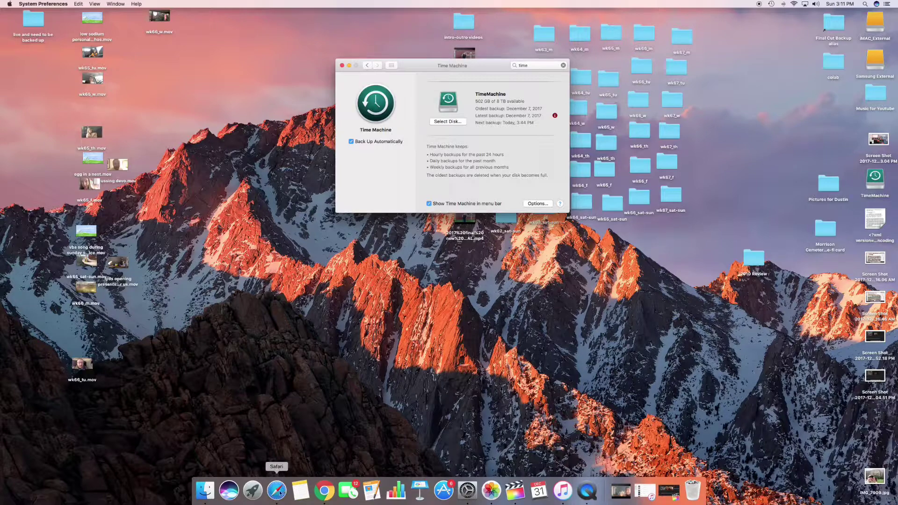
pyautogui.click(253, 490)
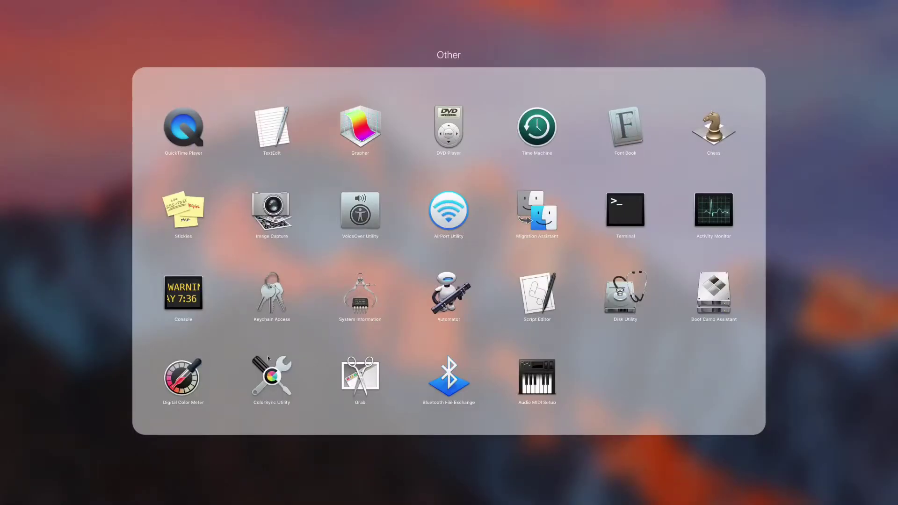
pyautogui.click(627, 294)
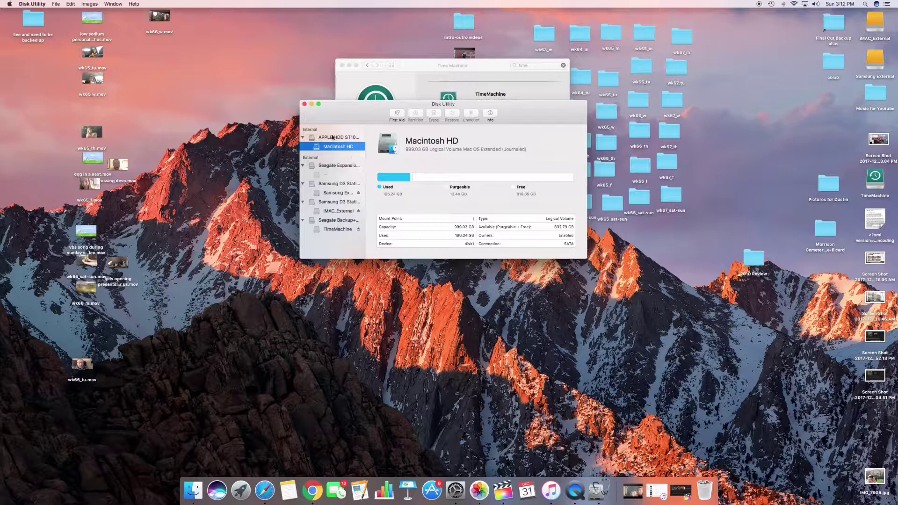
# Erase the Seagate disk as 'Time Machine 2', Mac OS Extended (Case-sensitive, Journaled), GUID Partition Map
pyautogui.click(337, 167)
pyautogui.rightClick(337, 166)
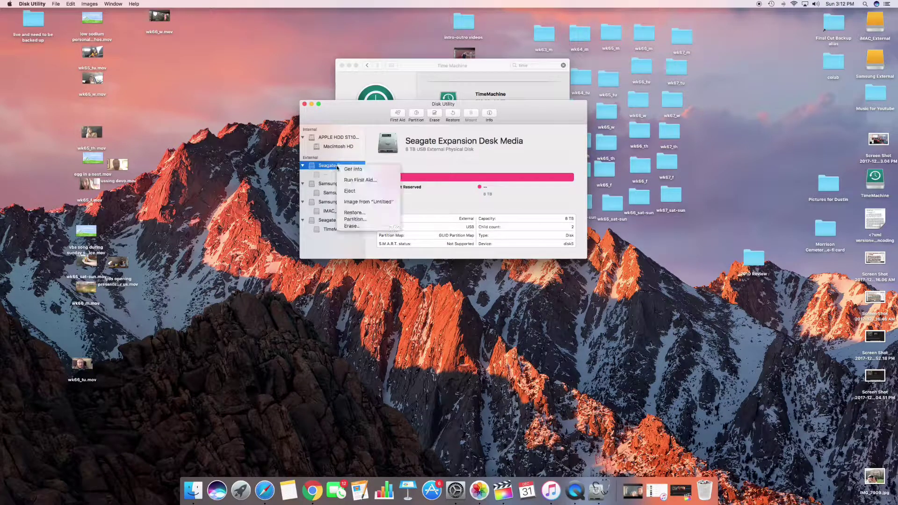
pyautogui.click(358, 226)
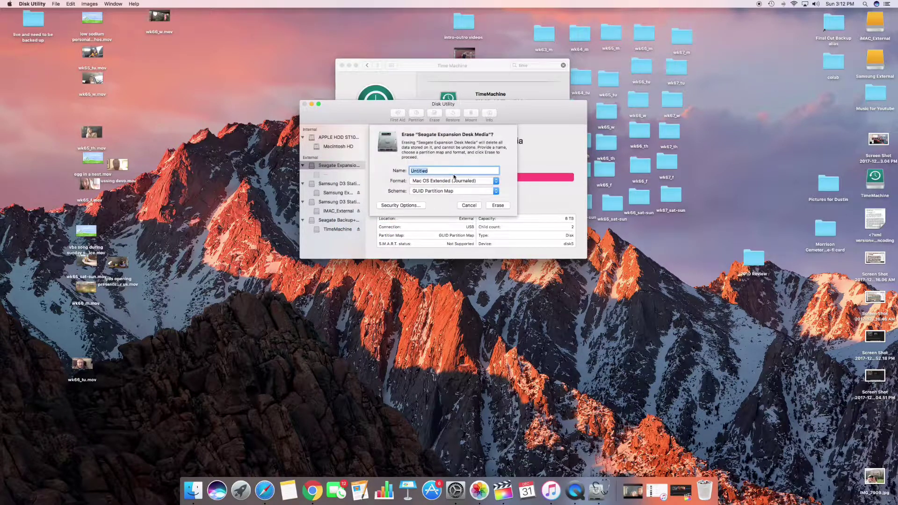
pyautogui.write('Time Machine 2')
pyautogui.click(474, 182)
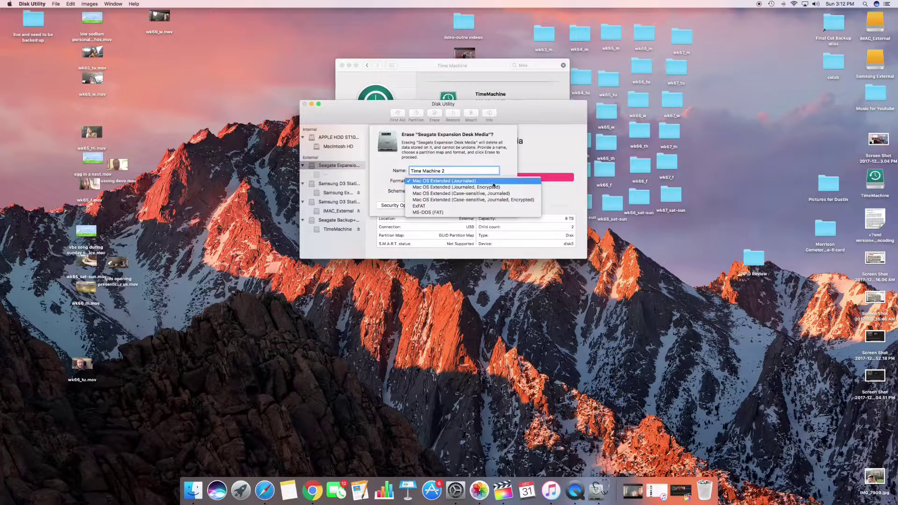
pyautogui.click(478, 181)
pyautogui.click(516, 194)
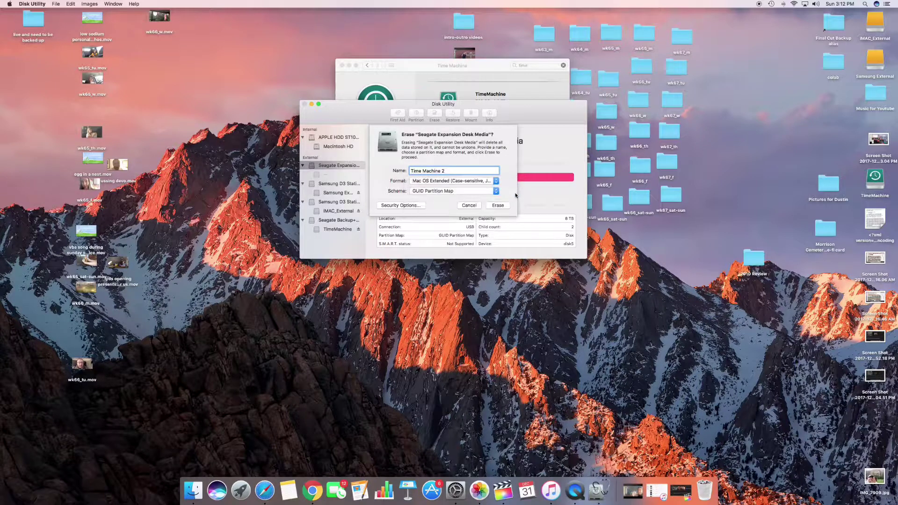
pyautogui.click(438, 192)
pyautogui.click(454, 194)
pyautogui.click(498, 205)
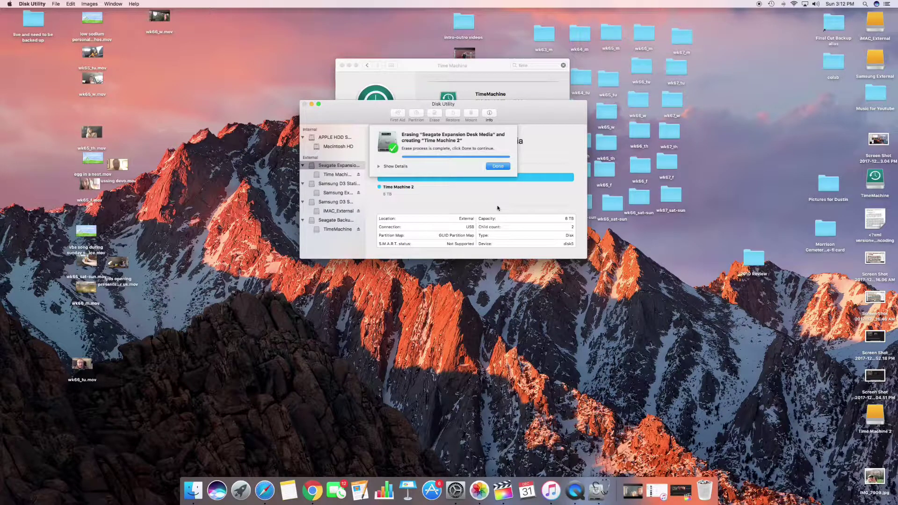
pyautogui.click(498, 166)
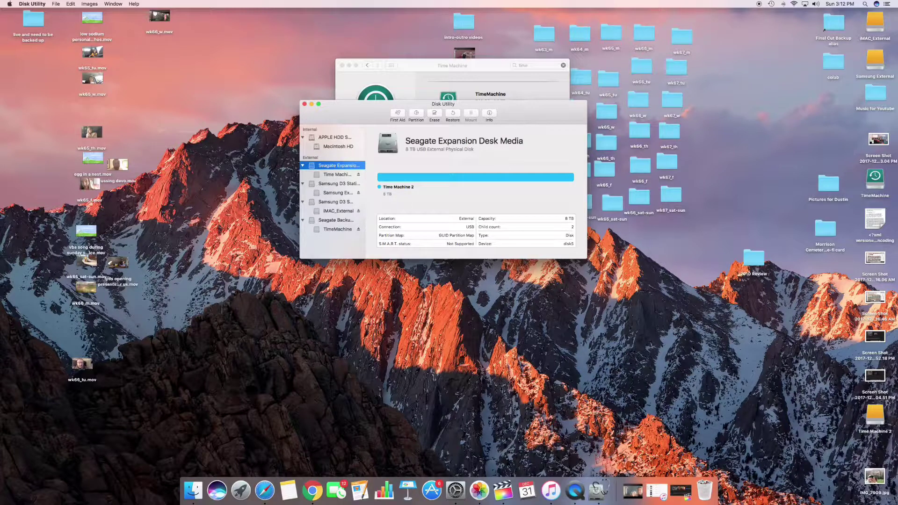
# Select Time Machine 2 as a second backup disk and choose to back up to both
pyautogui.moveTo(875, 414); pyautogui.dragTo(726, 177)
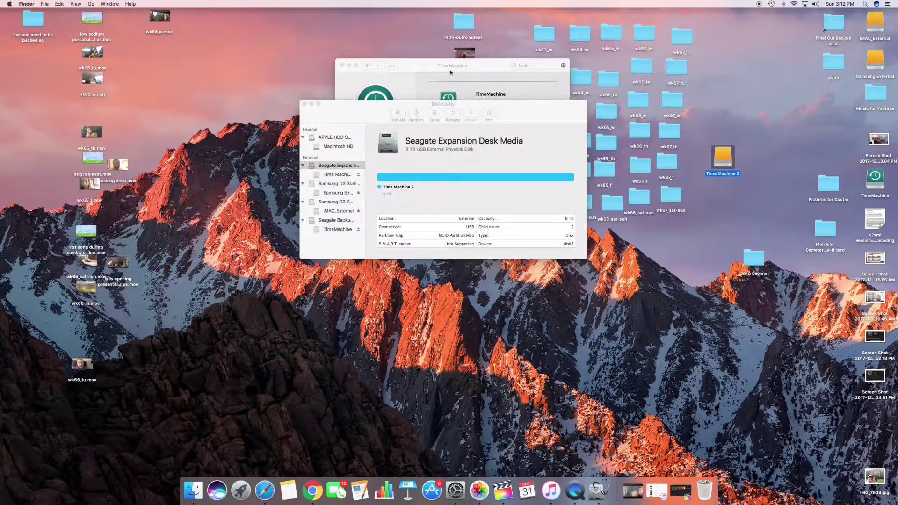
pyautogui.moveTo(380, 107); pyautogui.dragTo(368, 133)
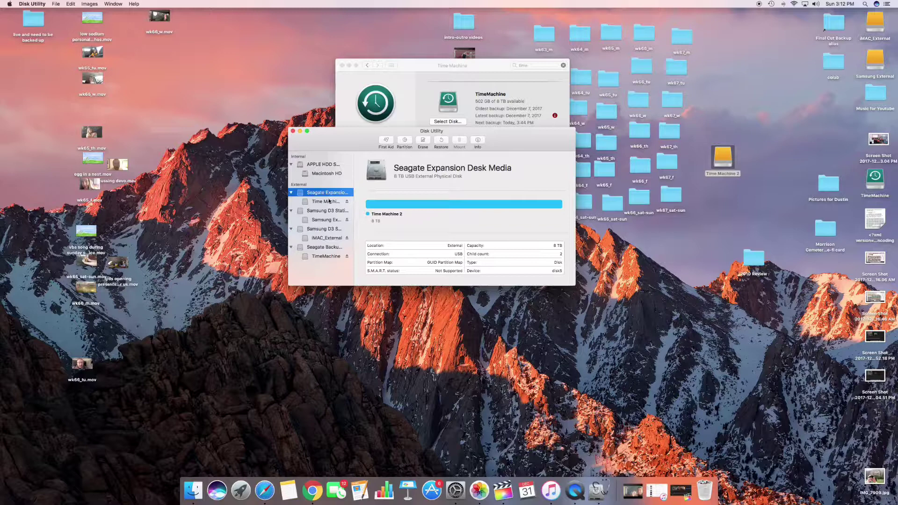
pyautogui.click(422, 68)
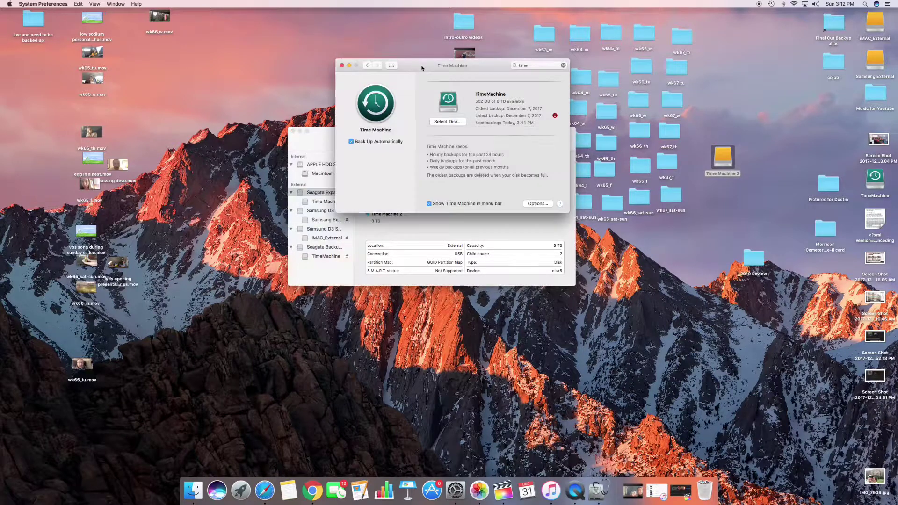
pyautogui.click(452, 123)
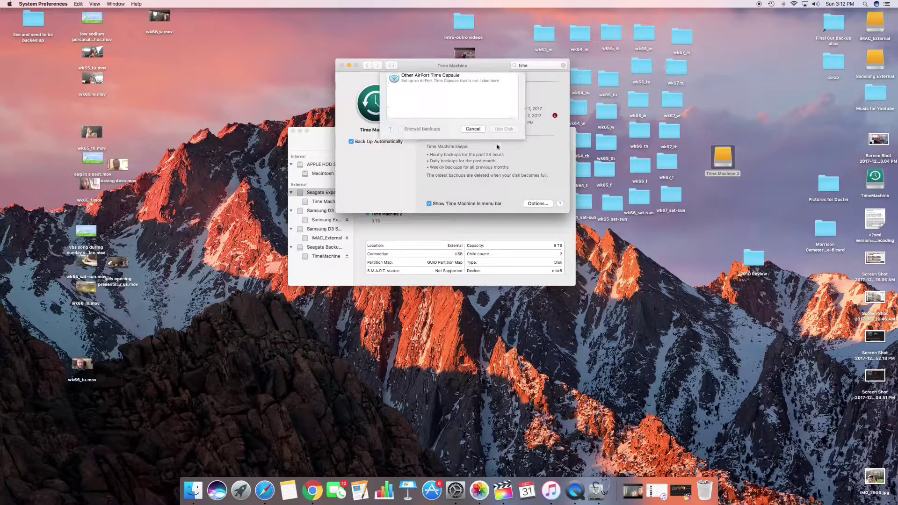
pyautogui.click(414, 149)
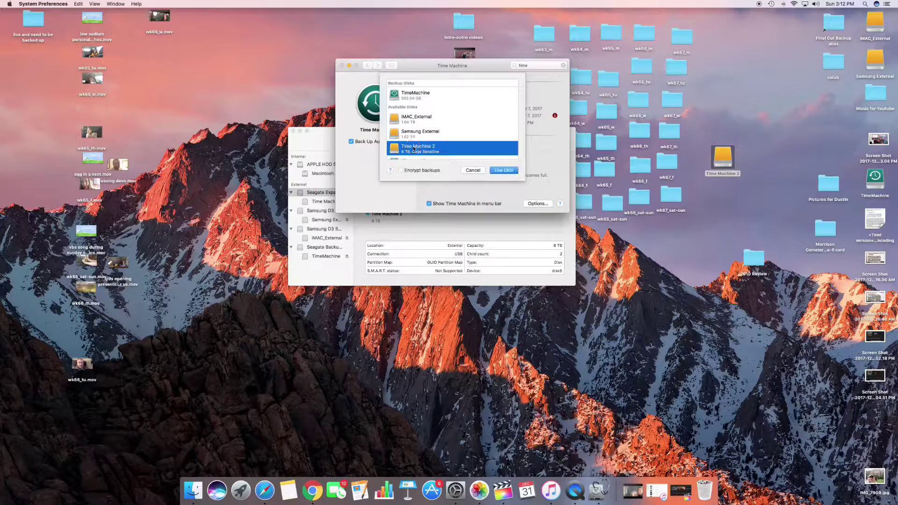
pyautogui.click(507, 171)
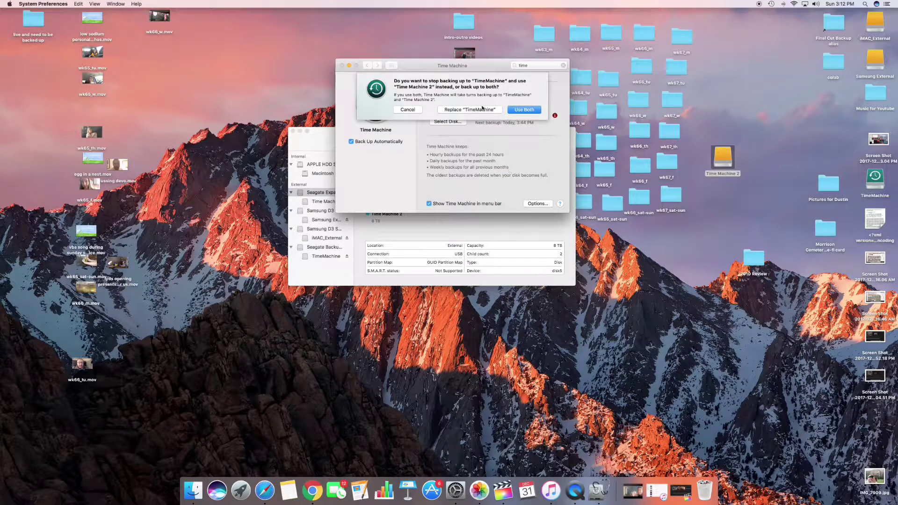
pyautogui.click(527, 111)
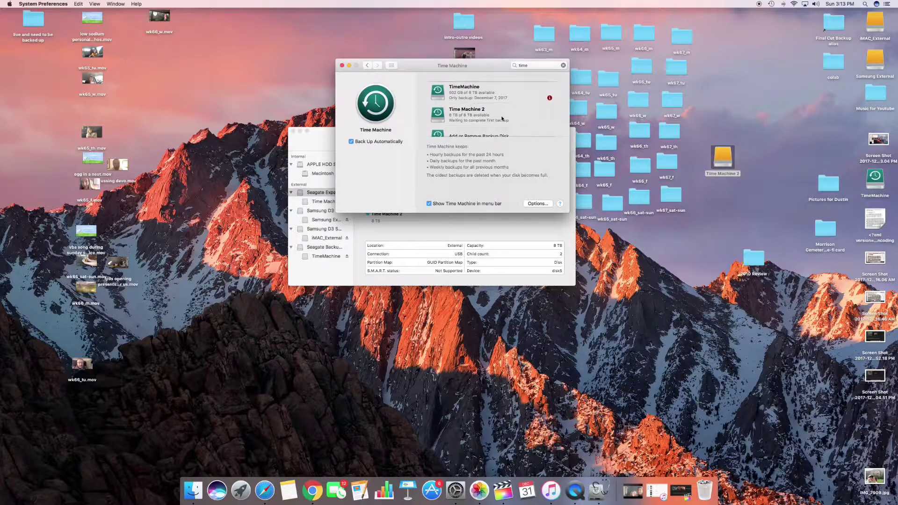
# Quit Disk Utility and stack the Time Machine 2 and TimeMachine icons at the desktop's top right
pyautogui.press('super+Tab')
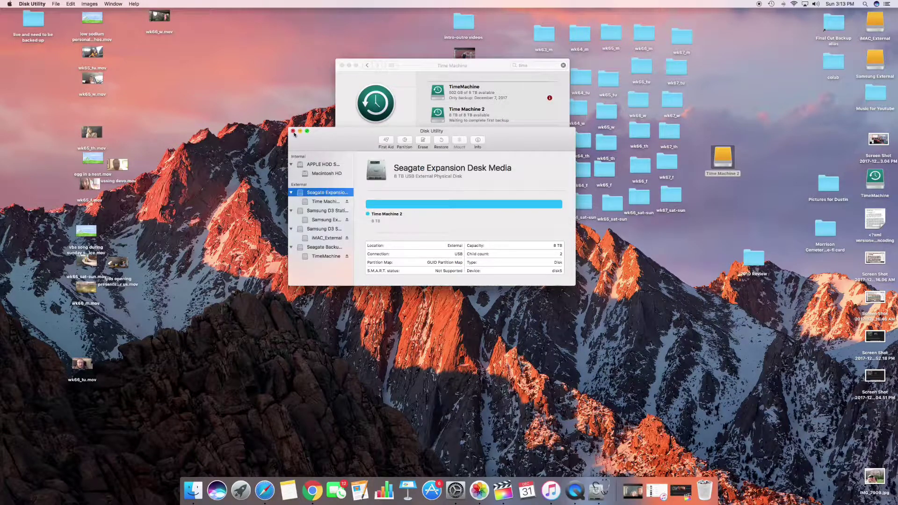
pyautogui.press('super+q')
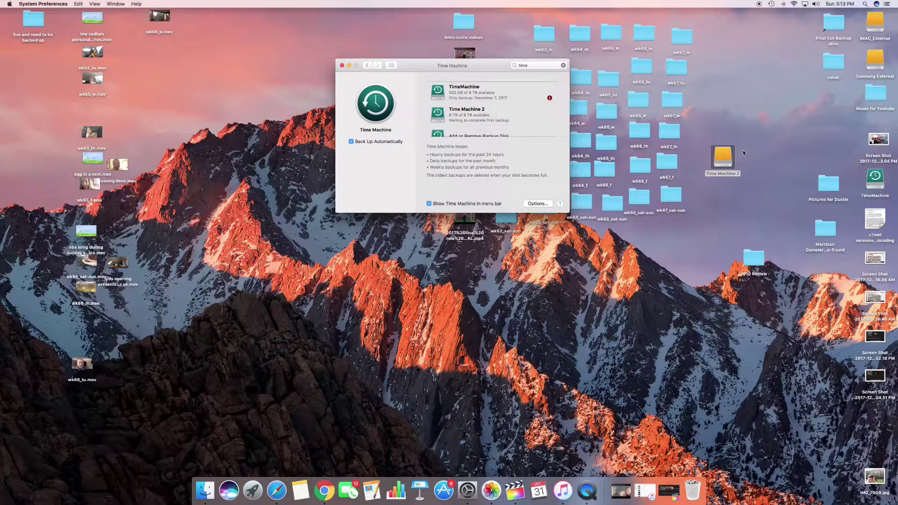
pyautogui.moveTo(724, 156); pyautogui.dragTo(789, 29)
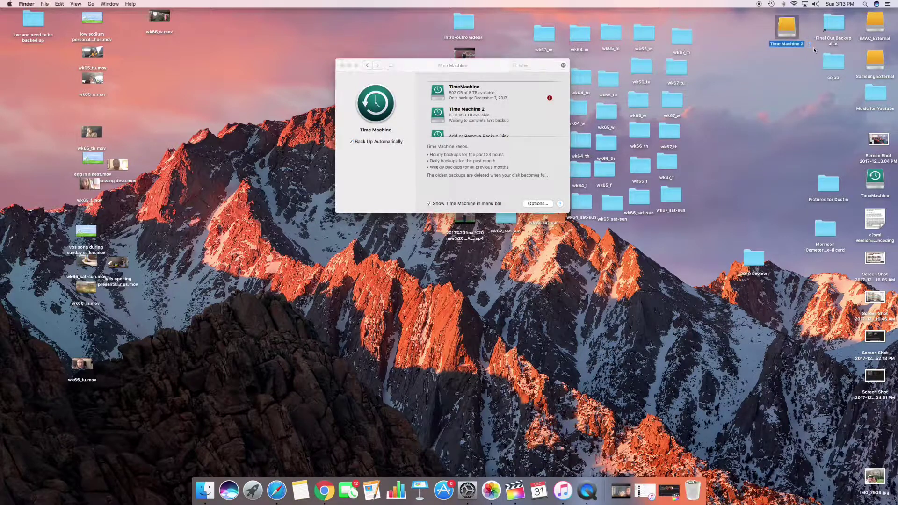
pyautogui.moveTo(881, 175); pyautogui.dragTo(793, 60)
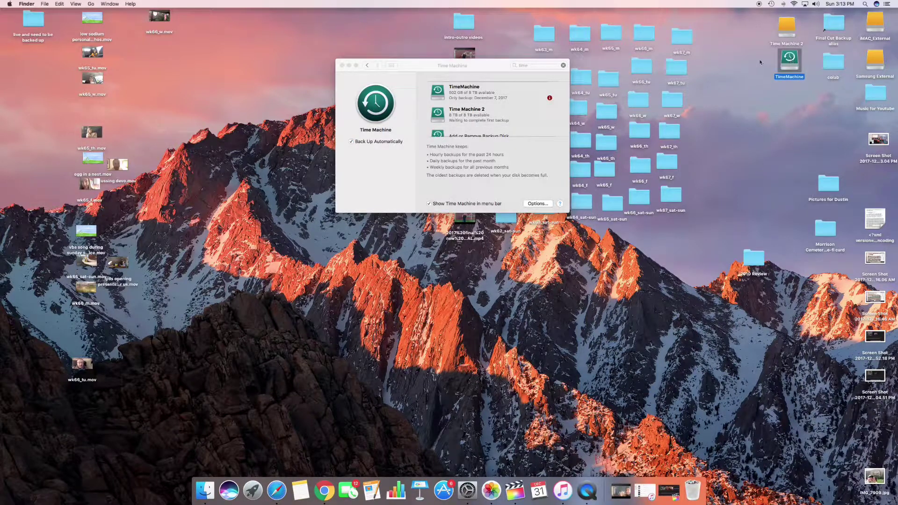
pyautogui.click(770, 61)
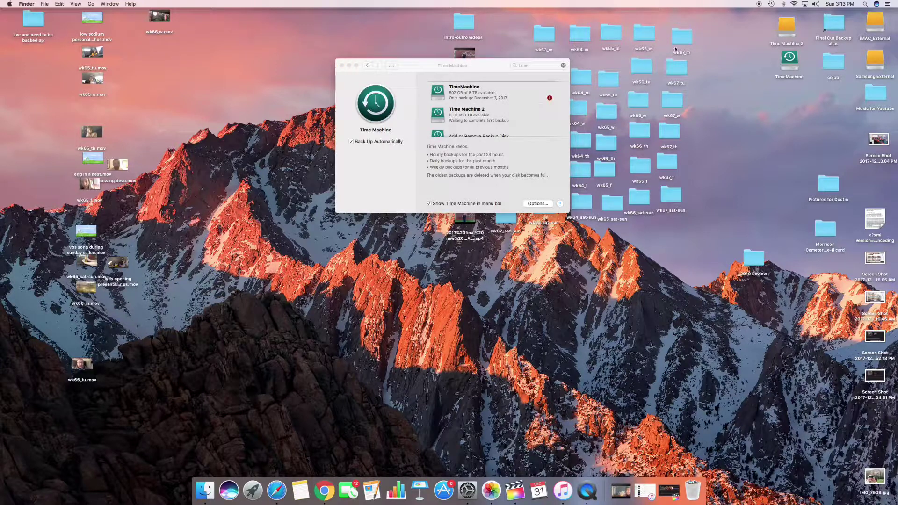
pyautogui.click(772, 5)
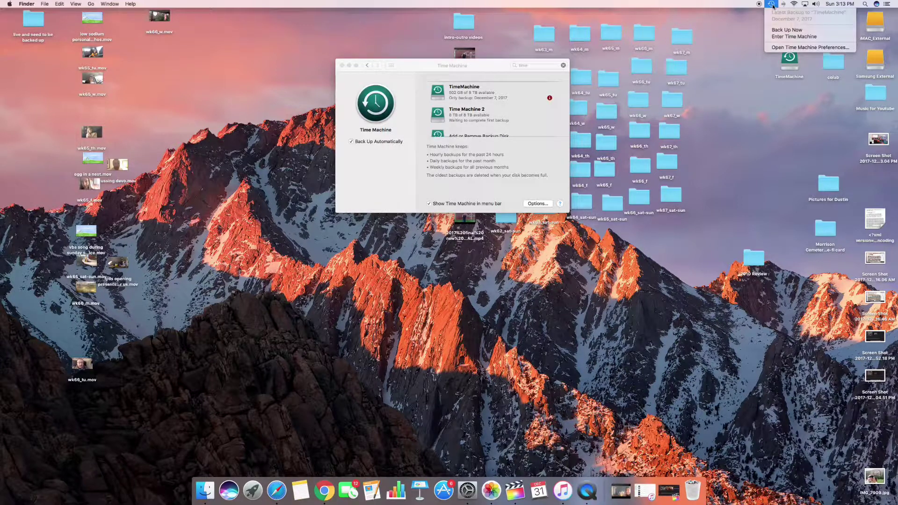
pyautogui.click(772, 5)
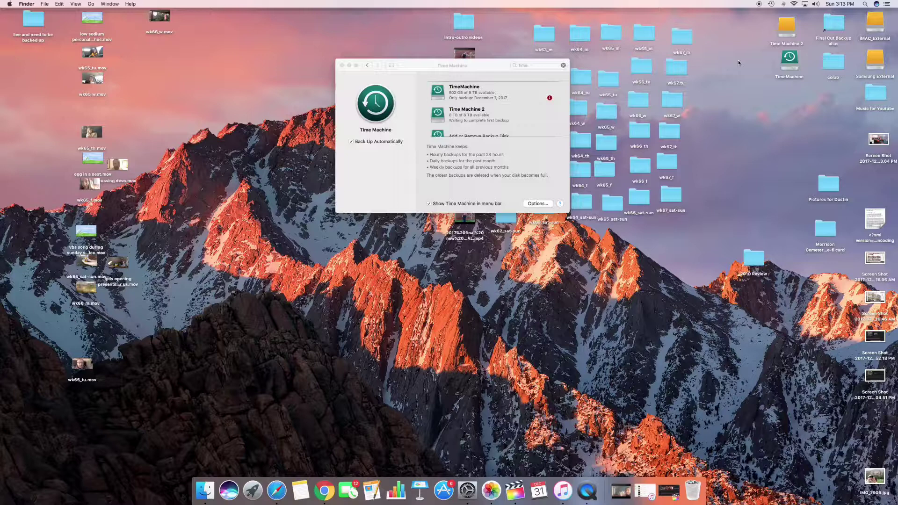